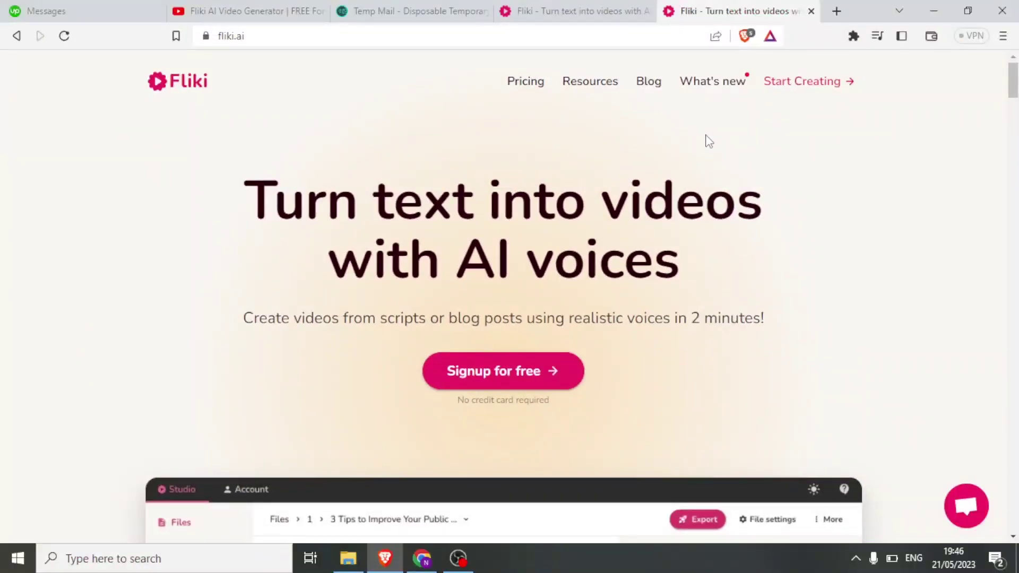
- Open Fliki's pricing page and scroll to the Free, Basic $6, Standard $21 and Premium $66 plans
left_click(305, 35)
left_click(305, 36)
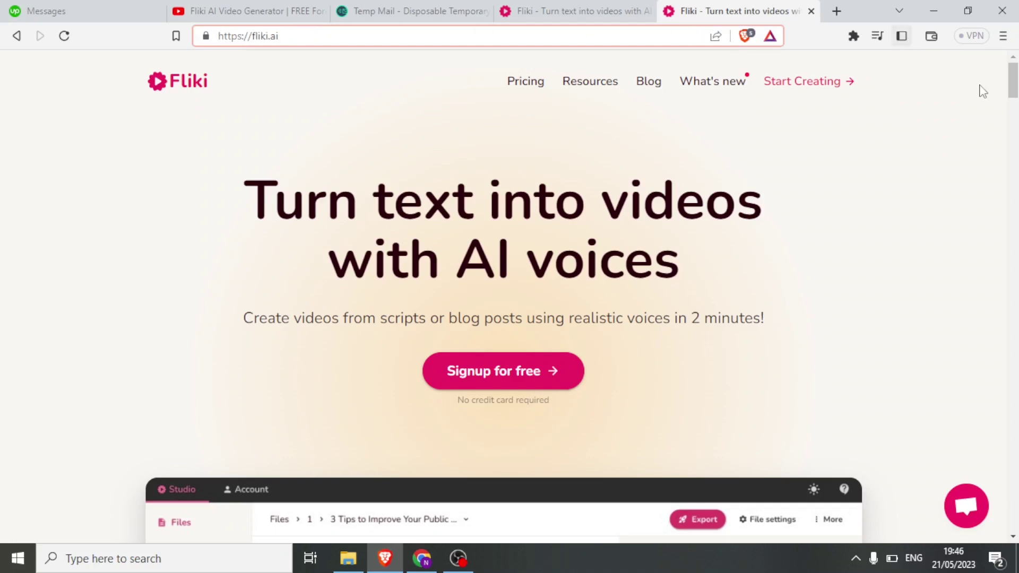
left_click_drag(1013, 87, 1013, 82)
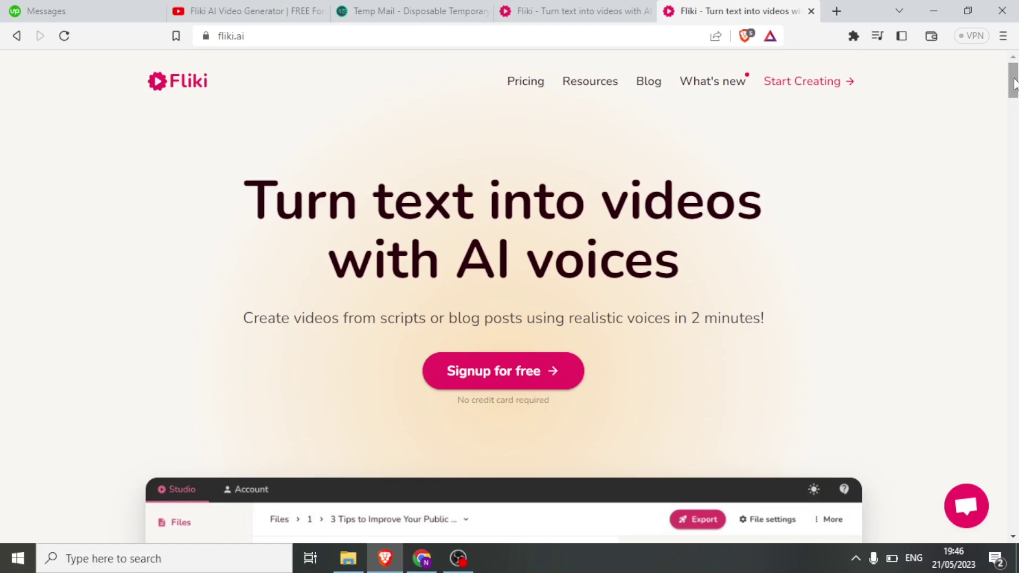
left_click(526, 82)
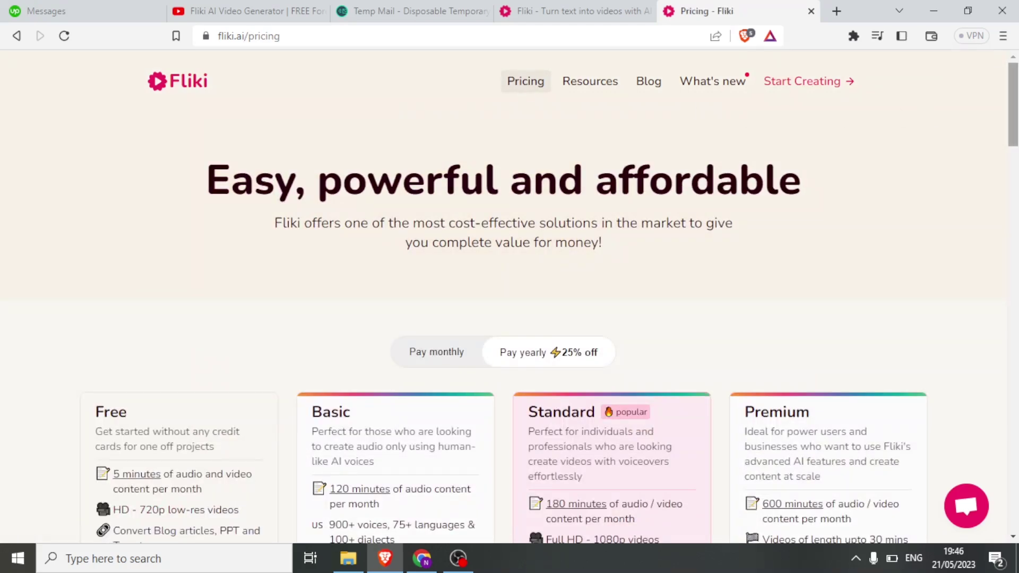
left_click_drag(1017, 121, 1016, 160)
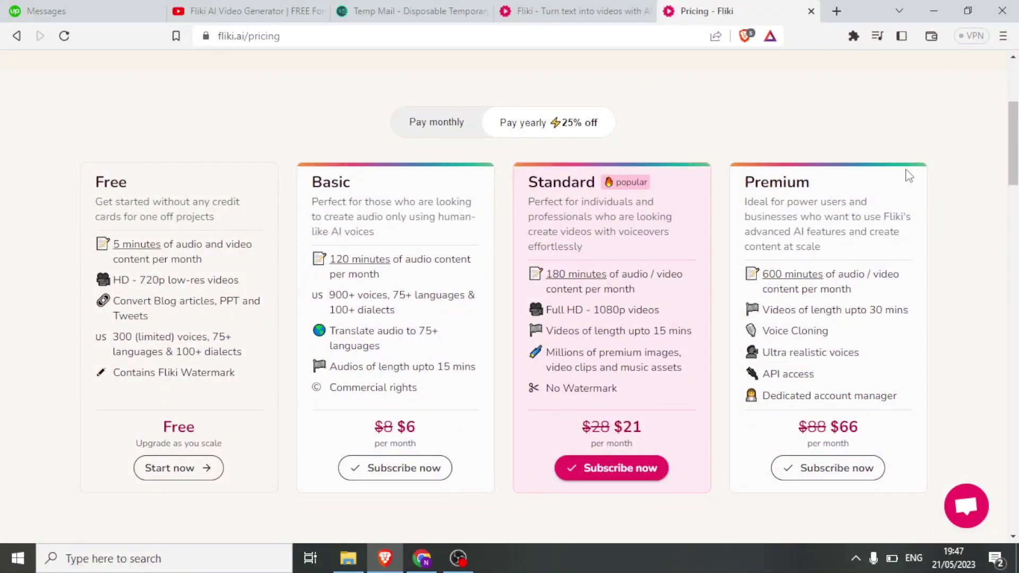
scroll(189, 219, "down", 1)
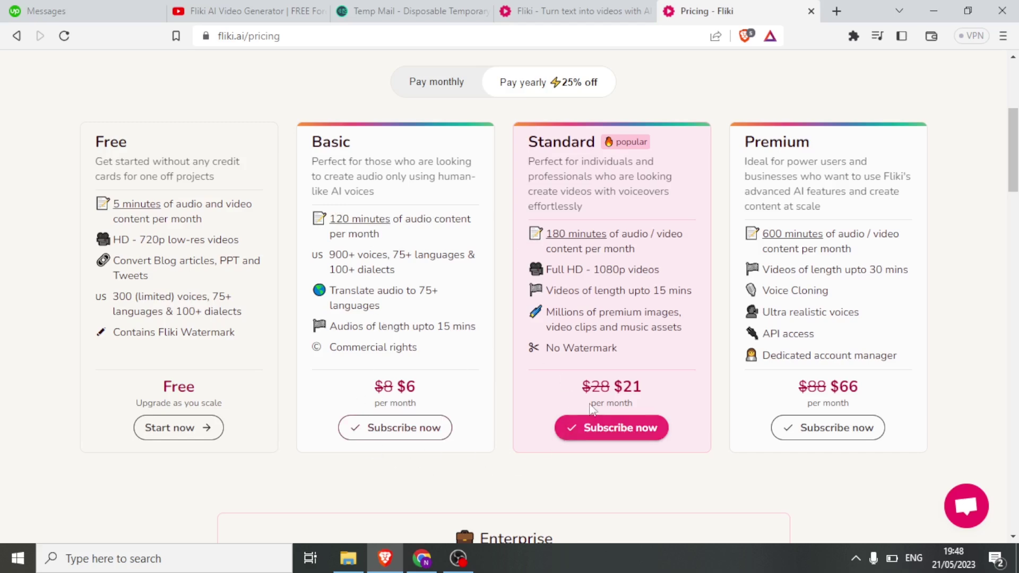
scroll(460, 436, "down", 1)
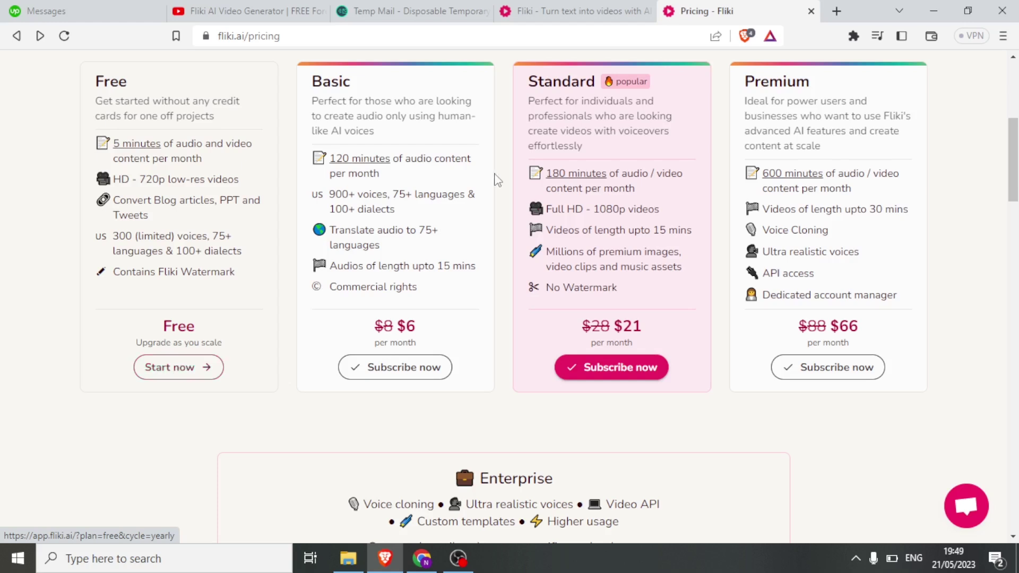
- Go to the app.fliki.ai Files page, try New folder, then start a new file
left_click(570, 17)
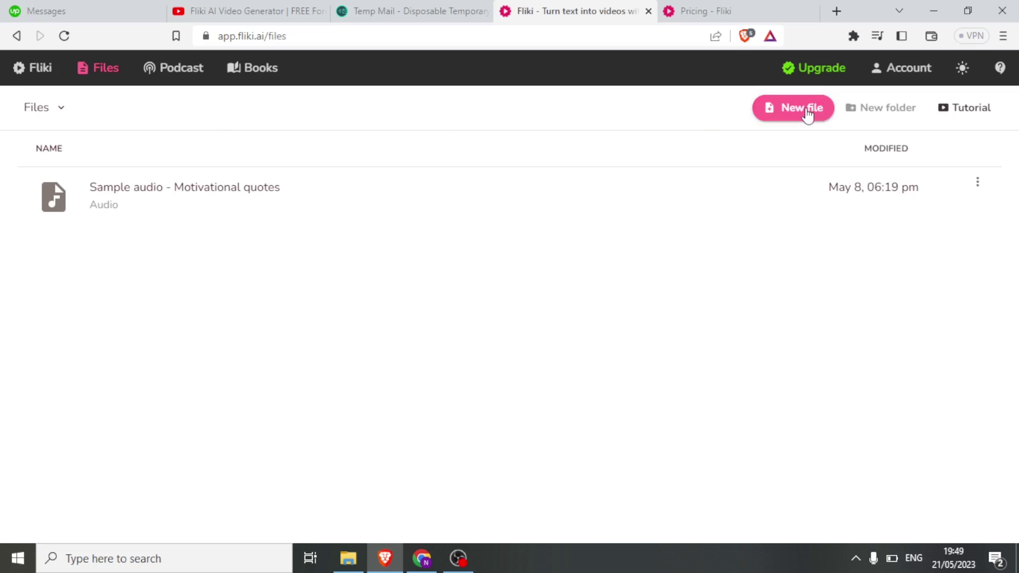
left_click(848, 117)
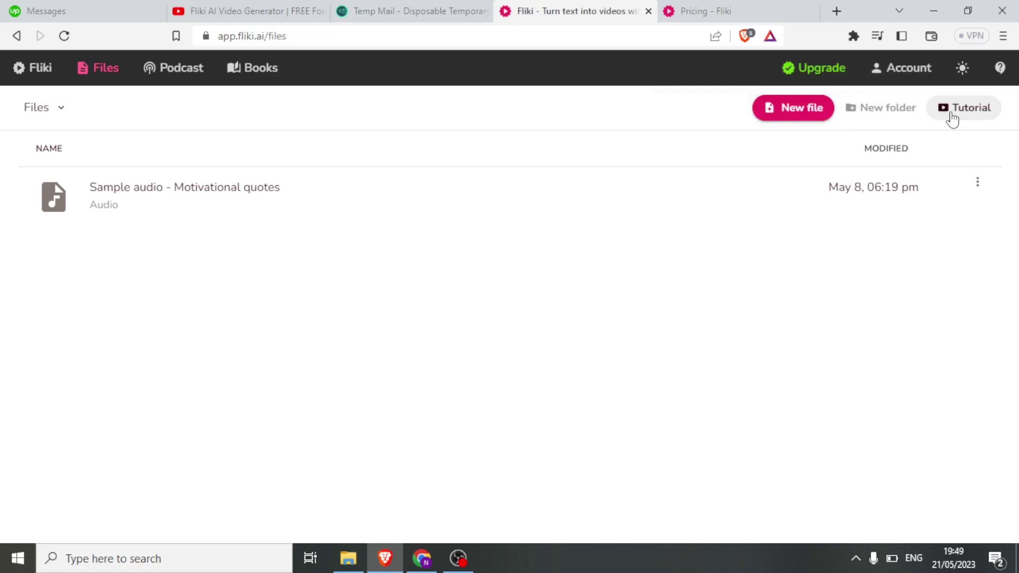
left_click(799, 116)
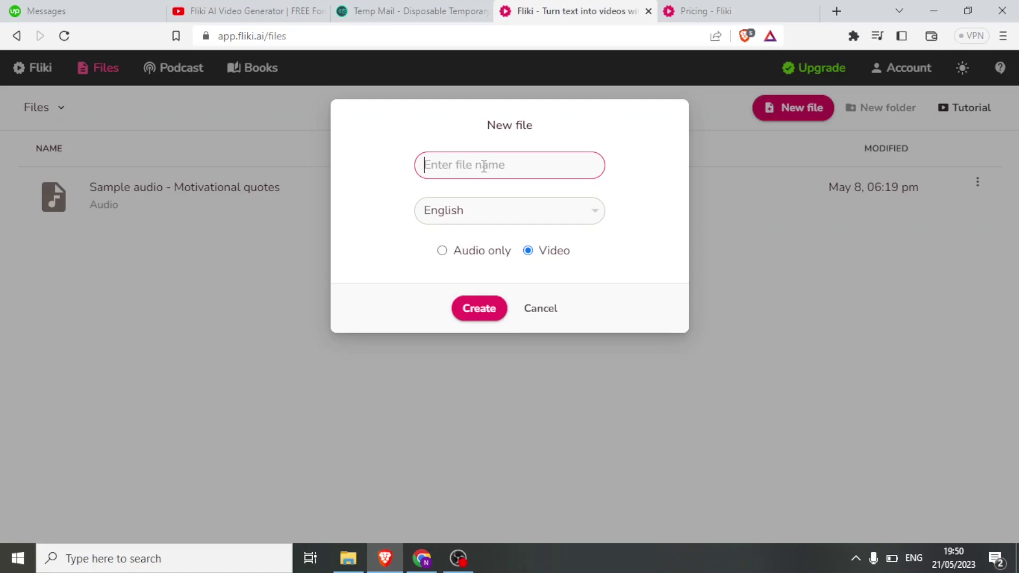
- Name the new video file 'Nature', keep English as its language, and create it
type("Nature")
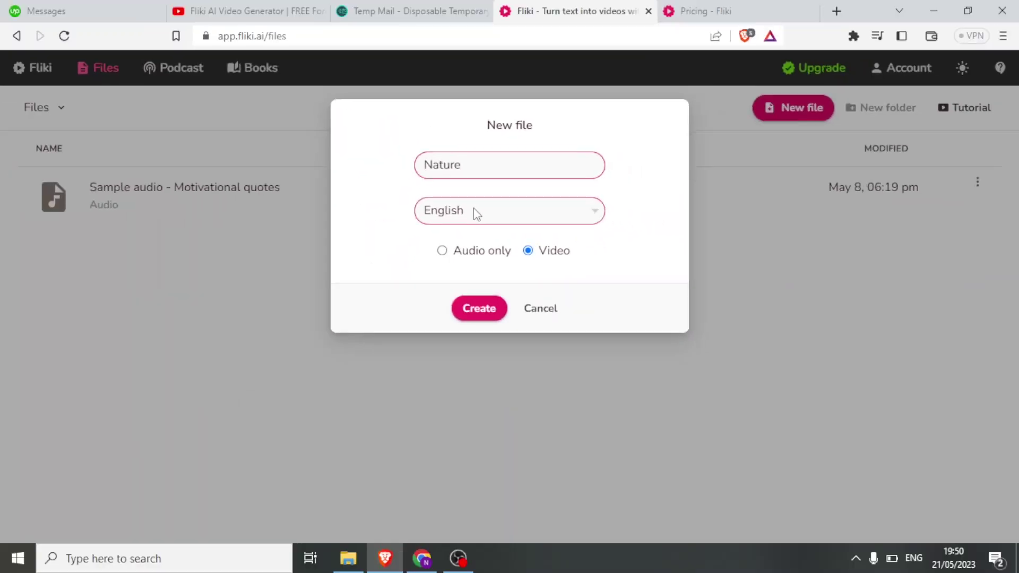
left_click(476, 215)
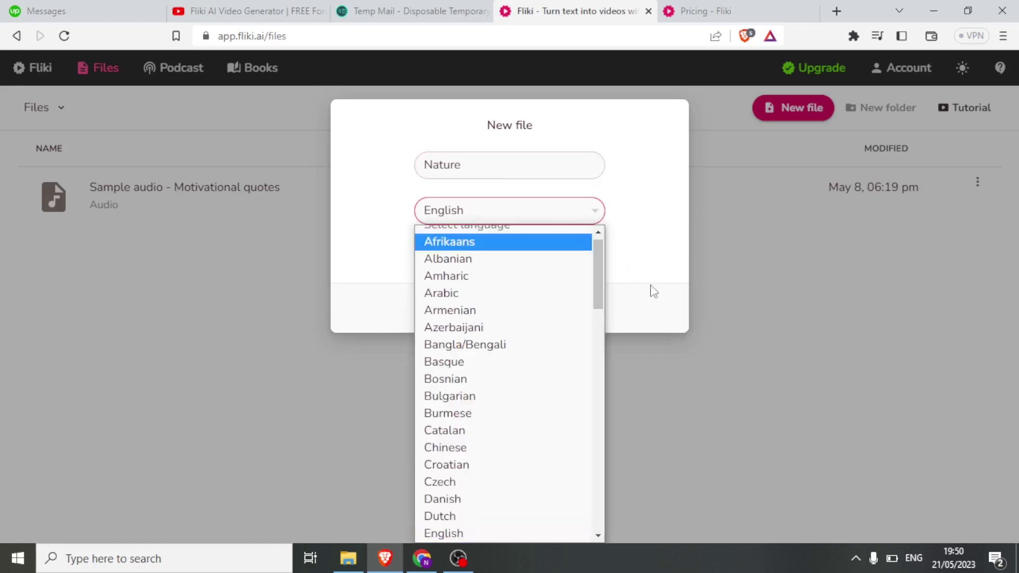
left_click(501, 223)
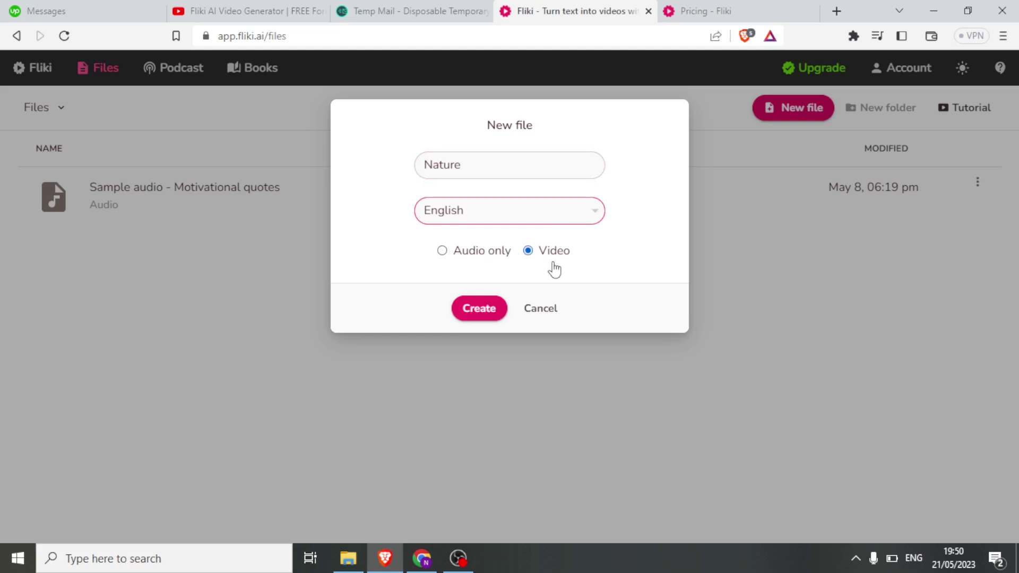
left_click(479, 307)
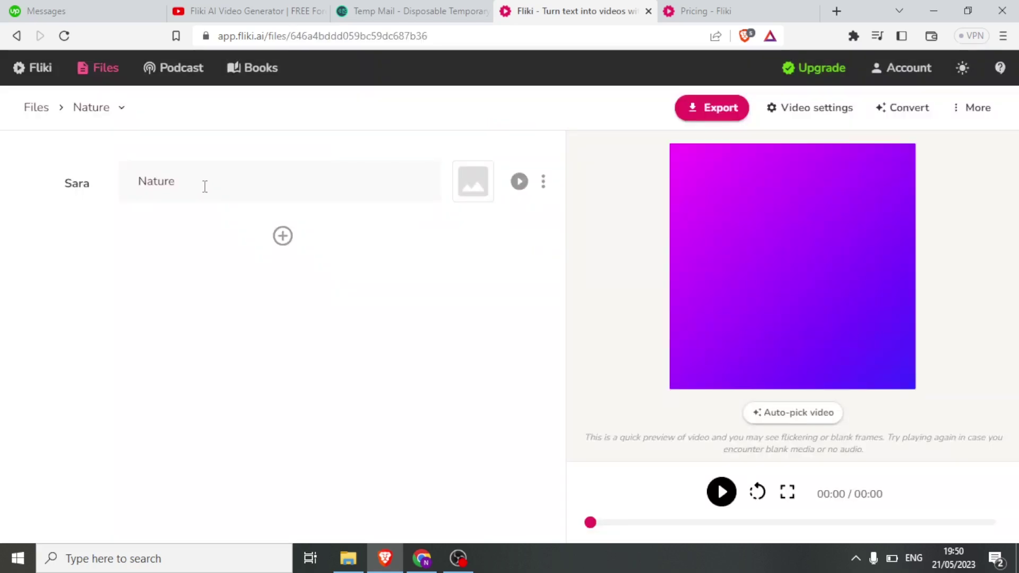
- Replace the scene text 'Nature' with the pasted Africa paragraph and bring up the Sara voice options
left_click(204, 187)
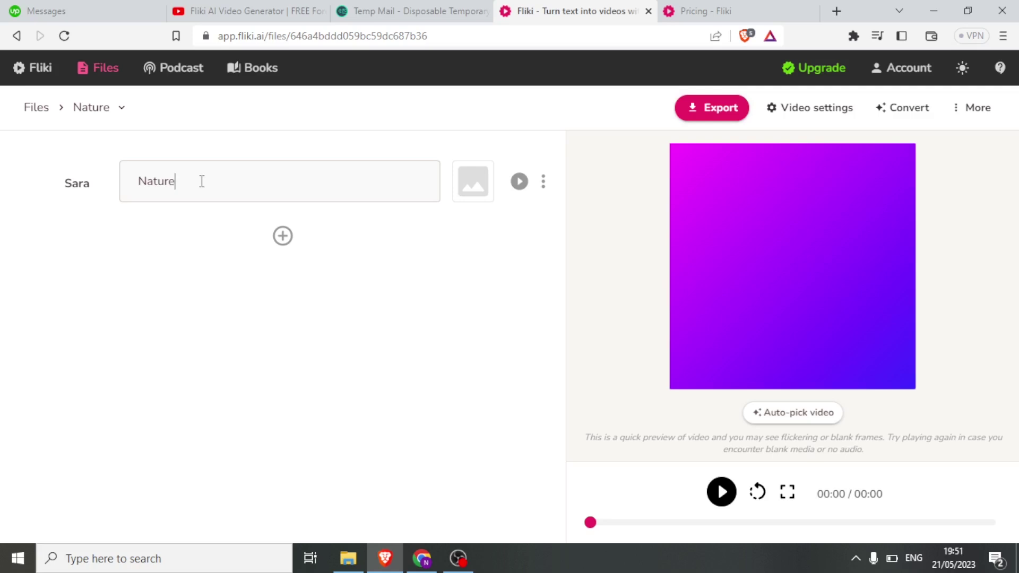
key("ctrl+a")
type("Africa. The land of beautiful landscapes and breathtaking sceneries. Africa, the home and origin of mankind,")
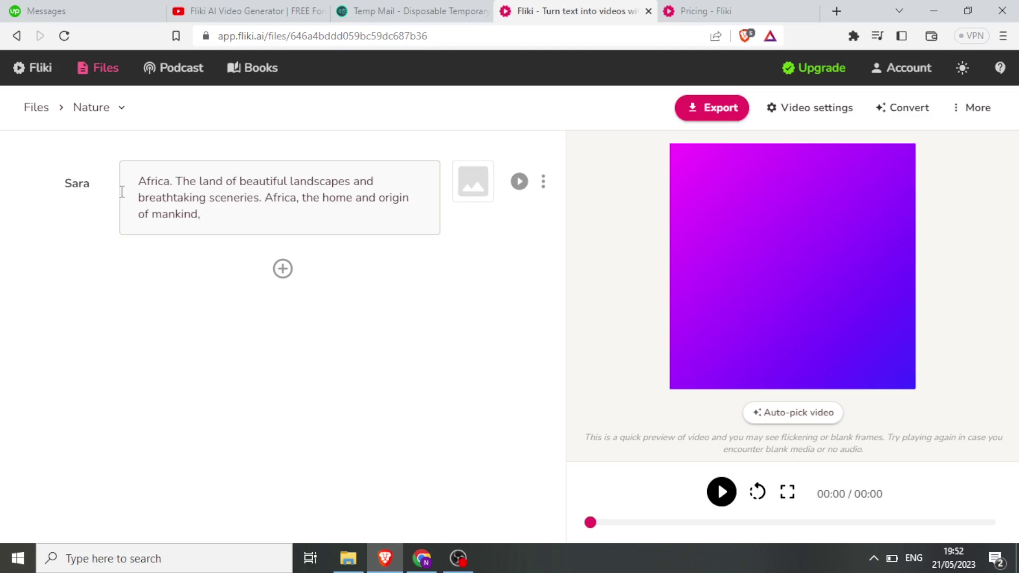
left_click(77, 185)
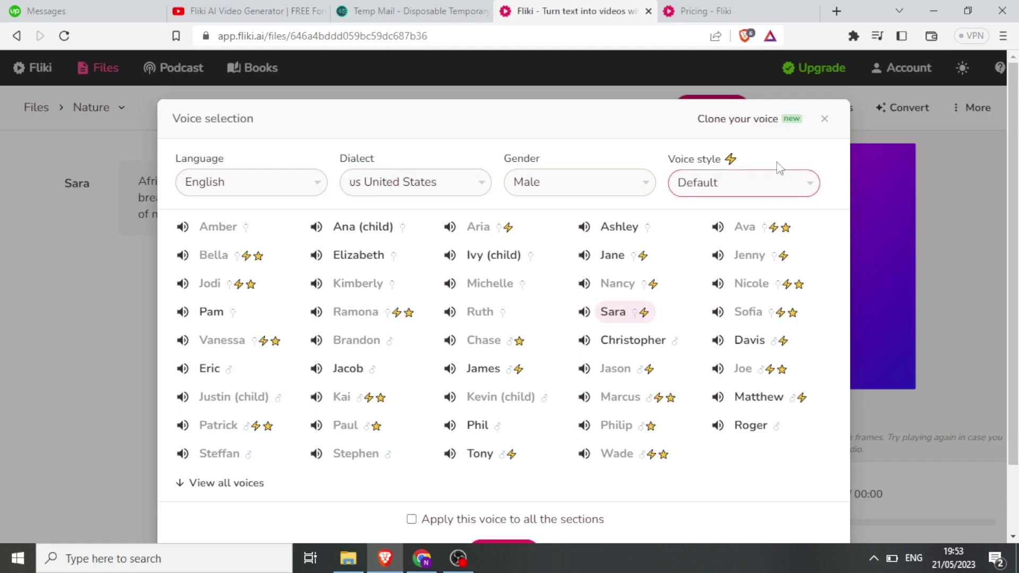
- Keep English, preview a male voice sample, and apply Phil as the scene's narrator
left_click(316, 186)
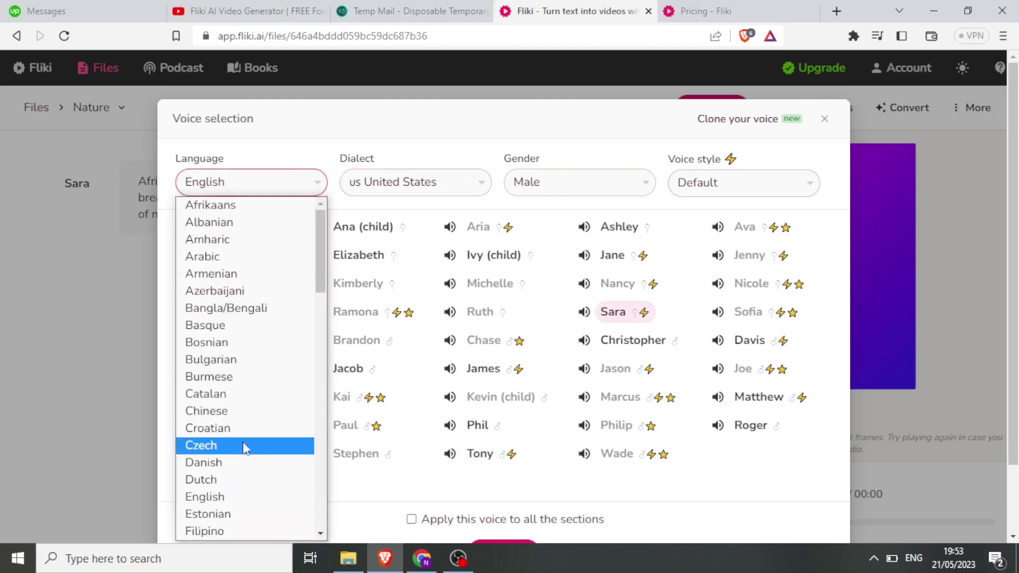
left_click(230, 498)
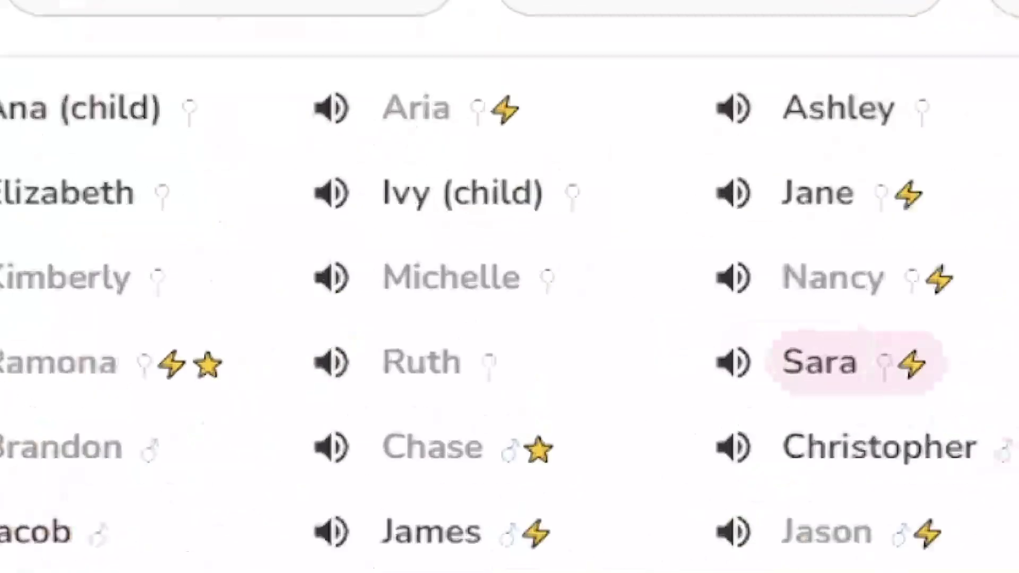
left_click(449, 425)
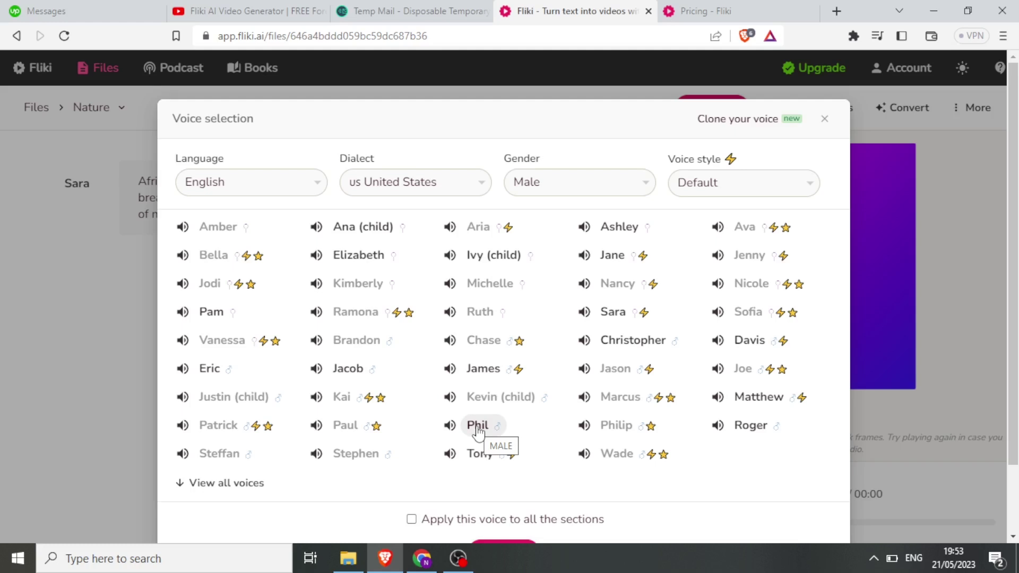
left_click(478, 426)
scroll(1012, 274, "down", 2)
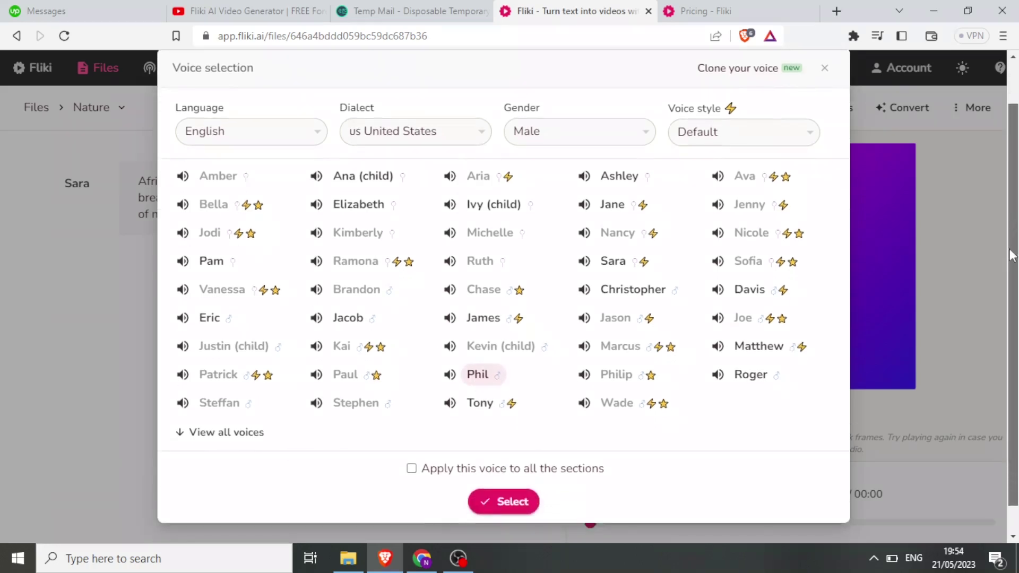
left_click(509, 491)
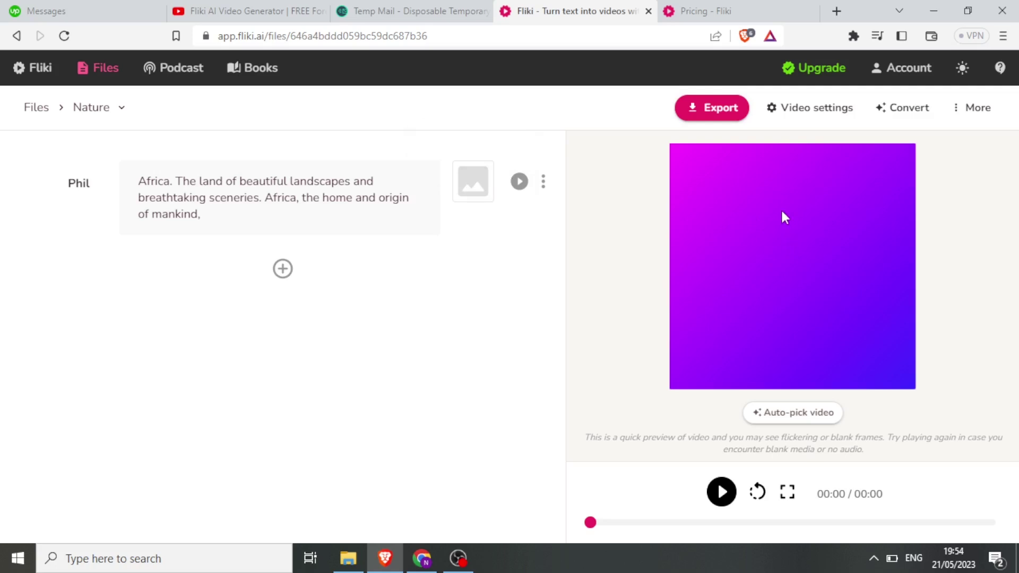
- Bring up the scene's media library and set the stock search to Video
left_click(476, 185)
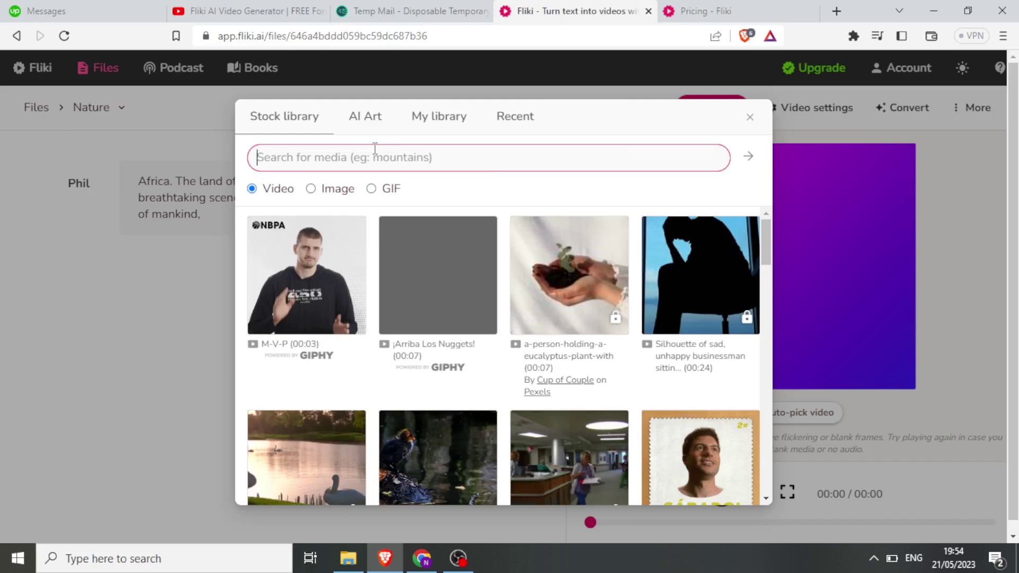
left_click(312, 190)
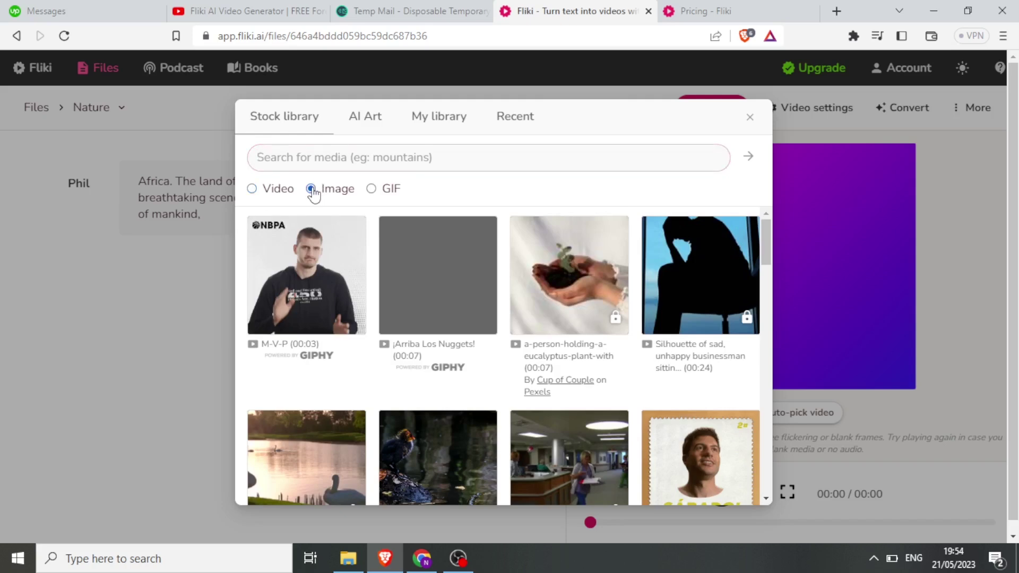
left_click(302, 154)
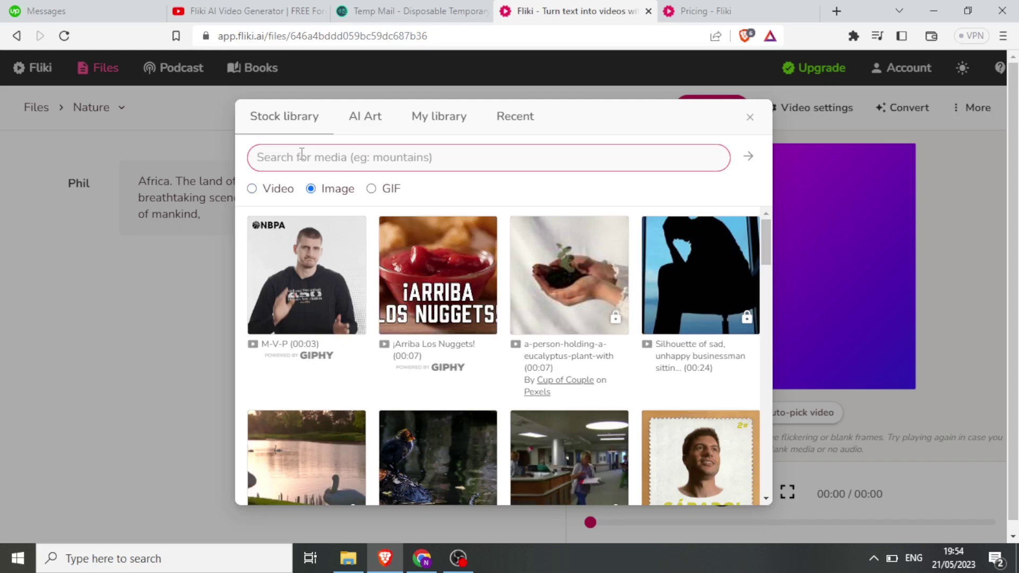
left_click(256, 193)
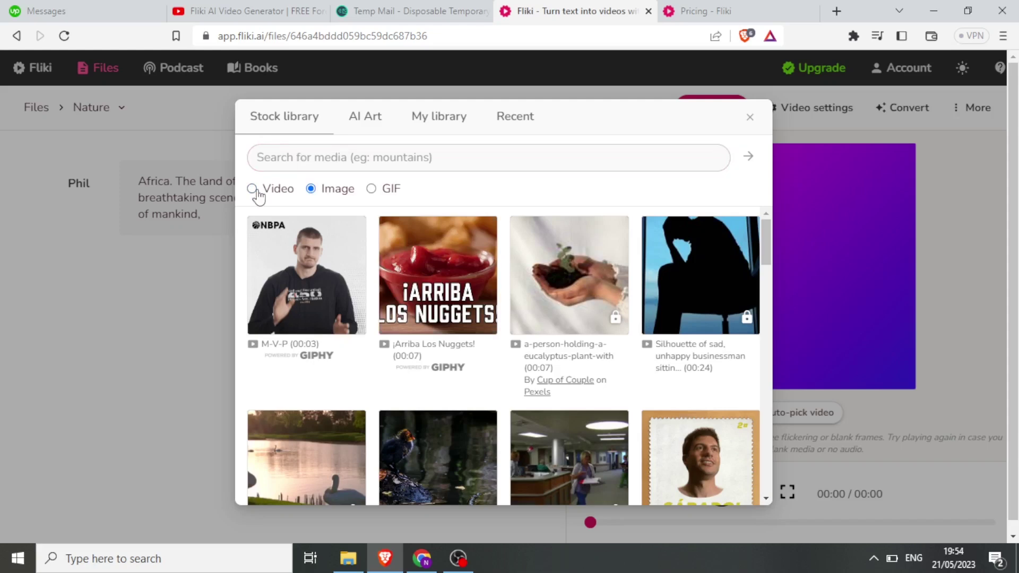
left_click(253, 190)
- Look over the AI Art and My library tabs, then return to the Stock library search
left_click(366, 117)
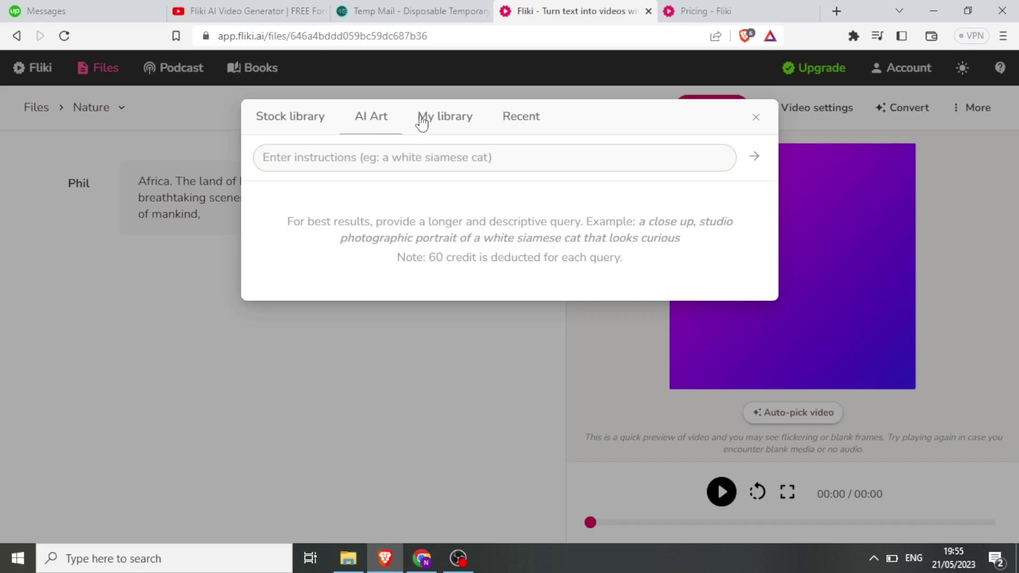
left_click(442, 121)
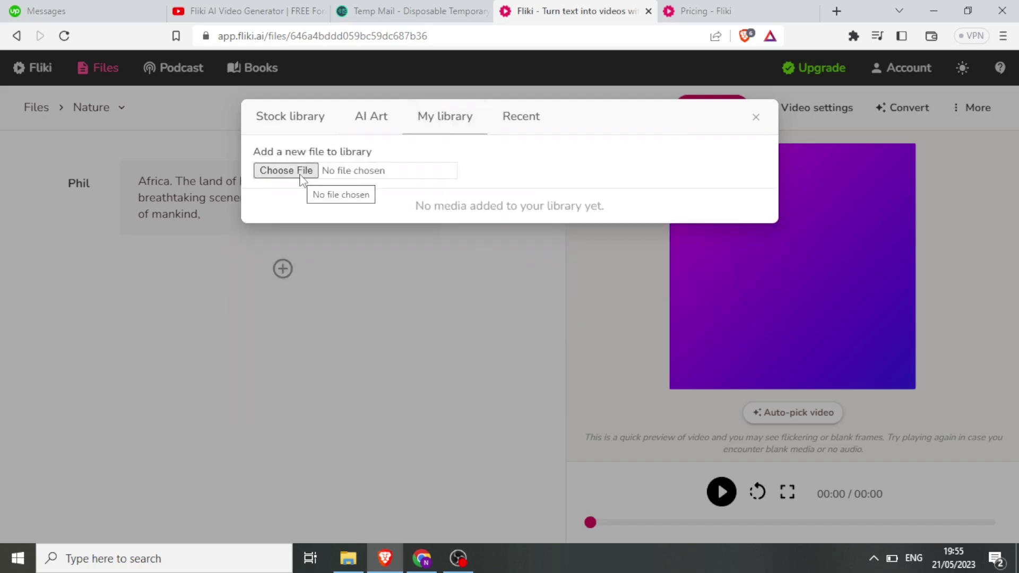
left_click(280, 126)
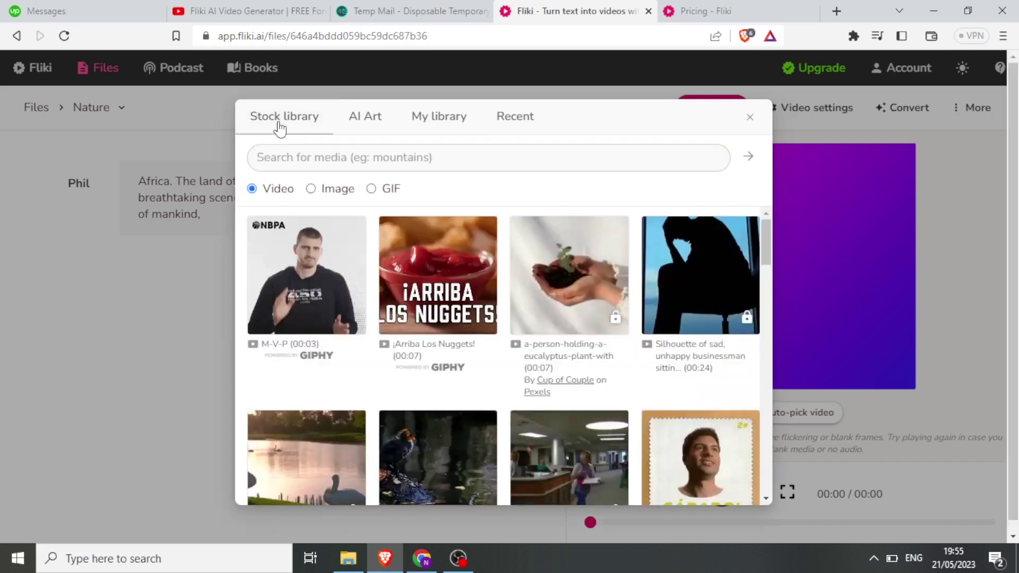
left_click(325, 157)
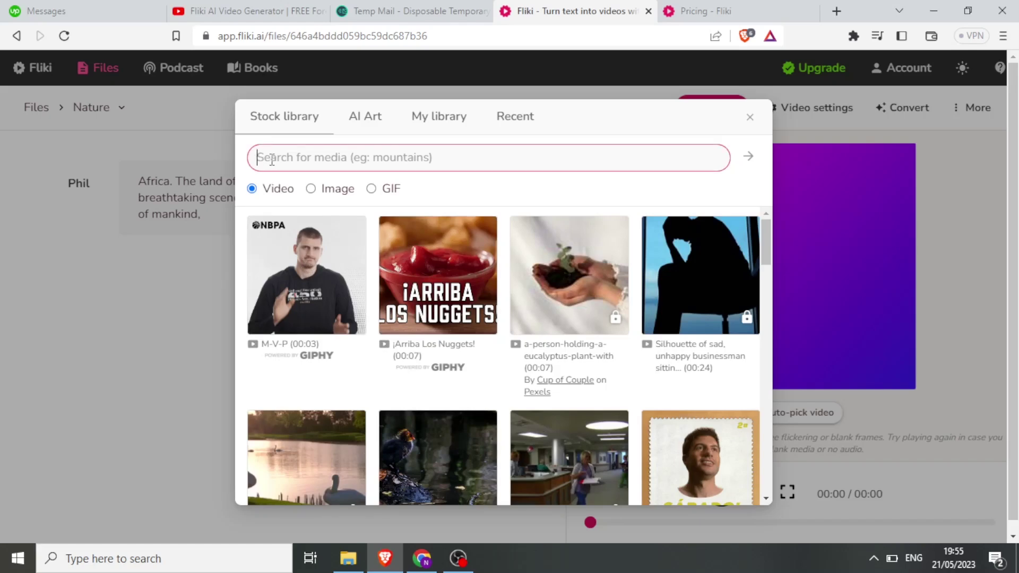
- Search stock videos for 'nature' and pick the robin 'nature (00:21)' clip as background
type("nature")
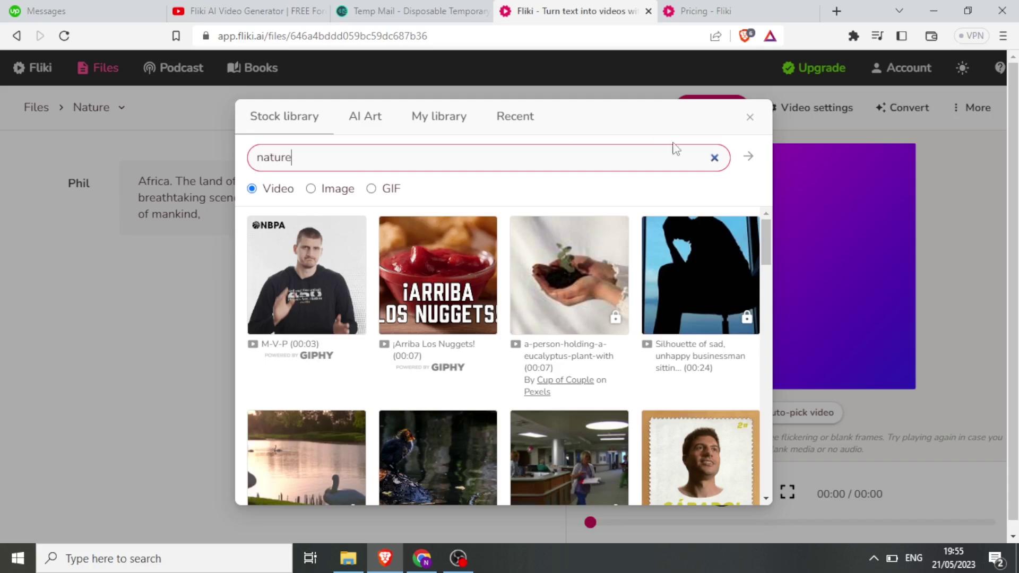
left_click(747, 157)
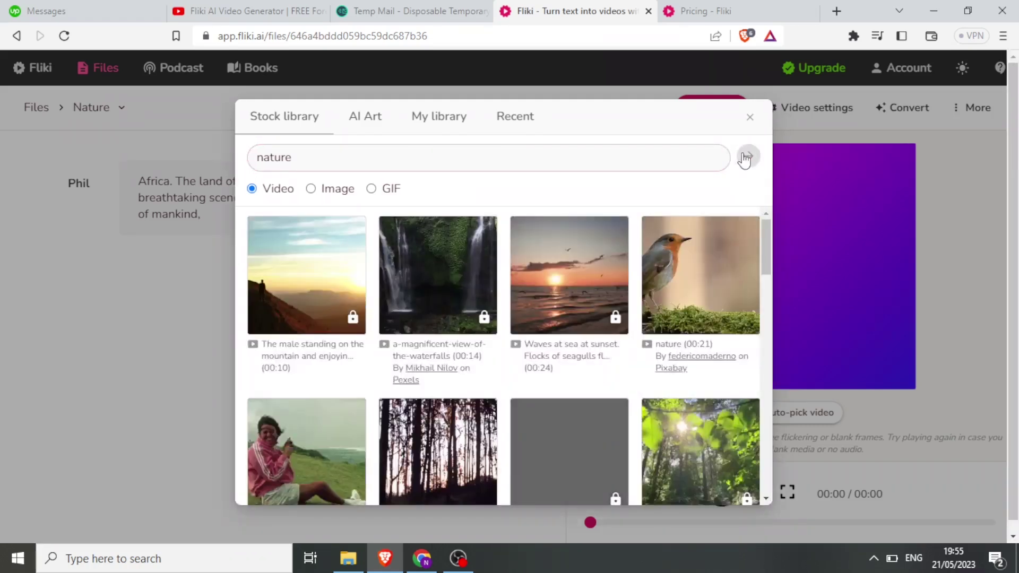
left_click_drag(767, 234, 767, 284)
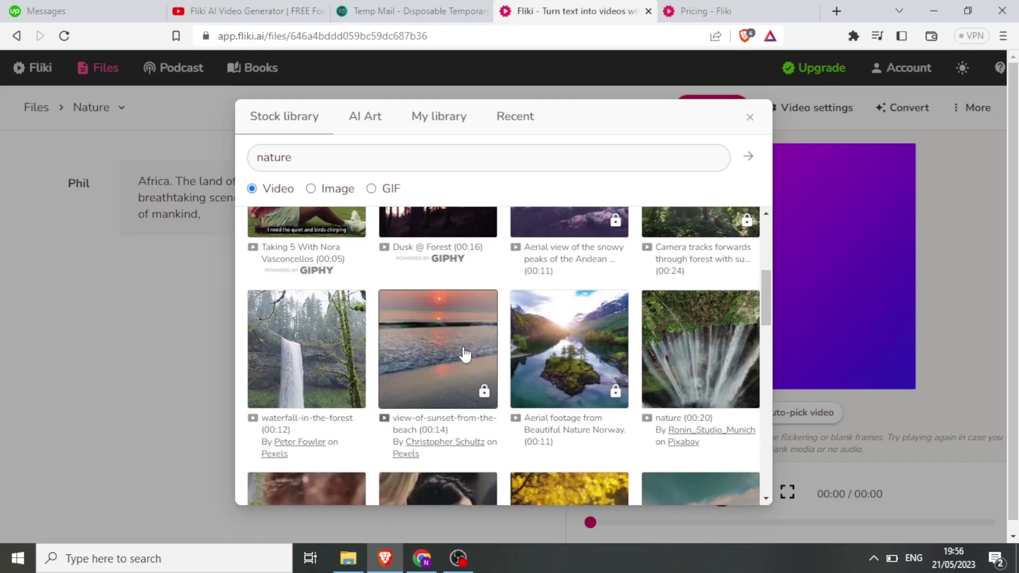
left_click_drag(767, 308, 767, 231)
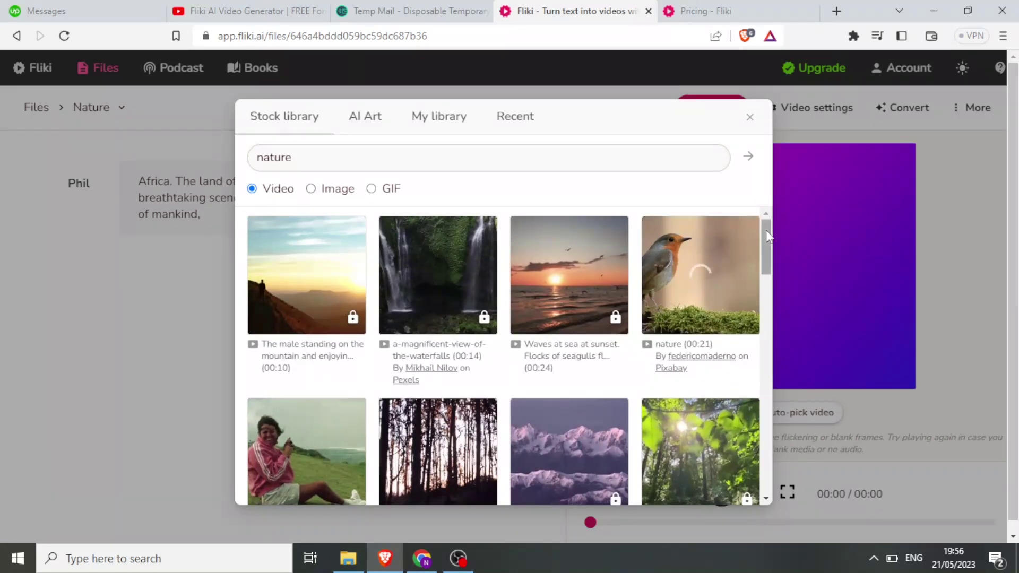
scroll(768, 239, "down", 1)
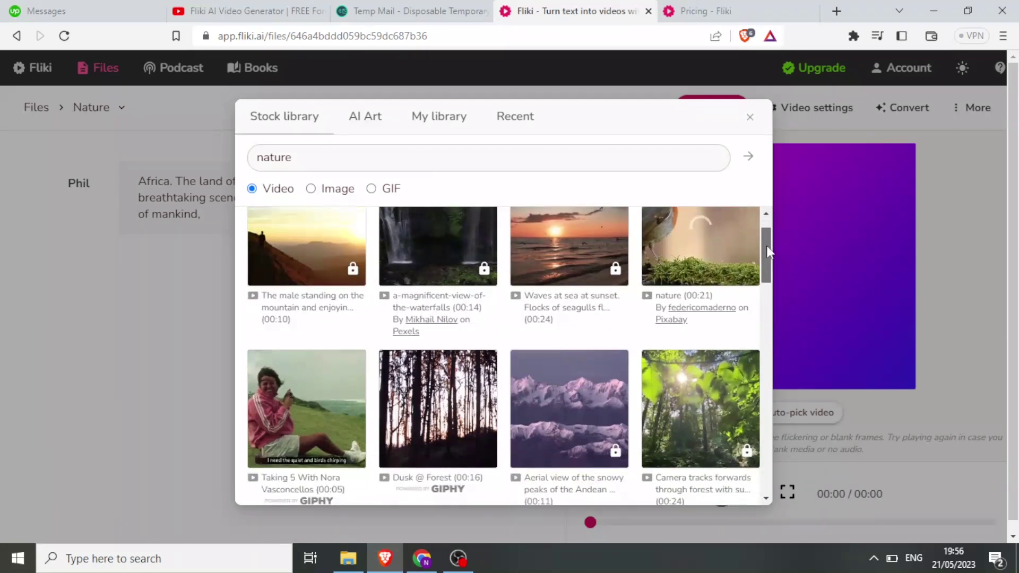
left_click(771, 286)
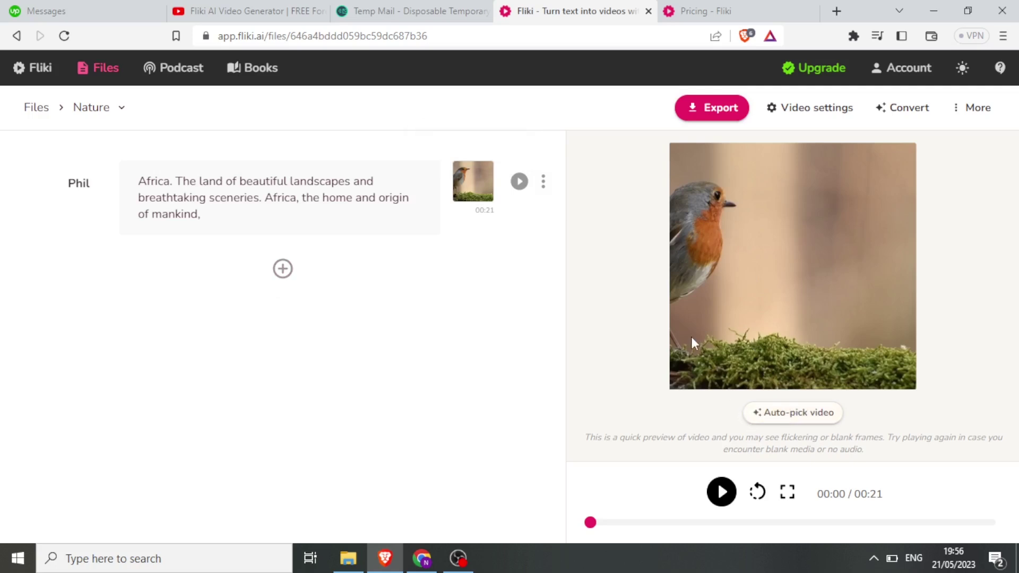
- Play the robin scene preview, view the scene's options menu, and bring up video Settings
left_click(723, 494)
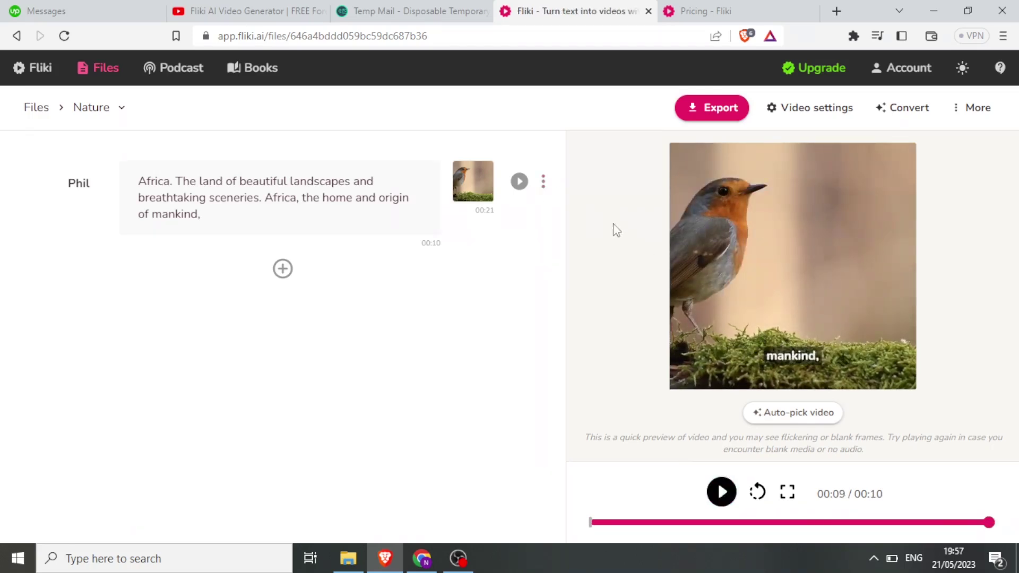
left_click(544, 183)
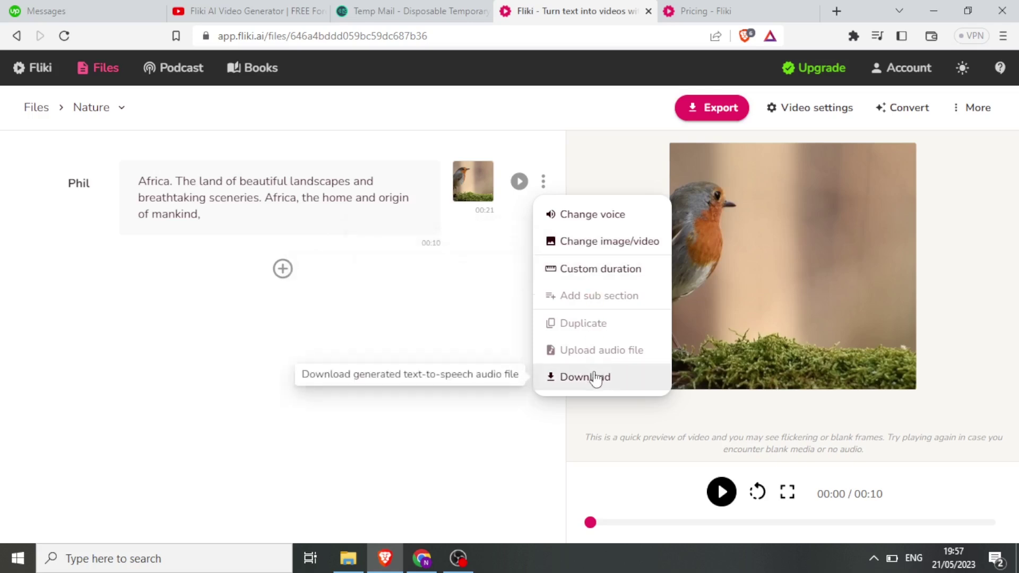
left_click(792, 112)
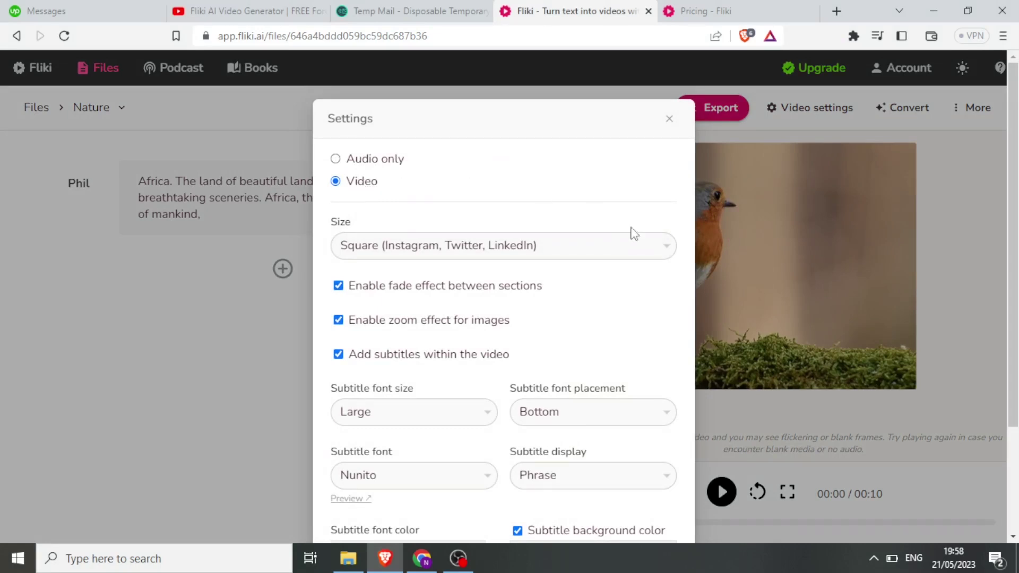
- Set the video size to Landscape with subtitles placed at the Bottom
left_click(663, 252)
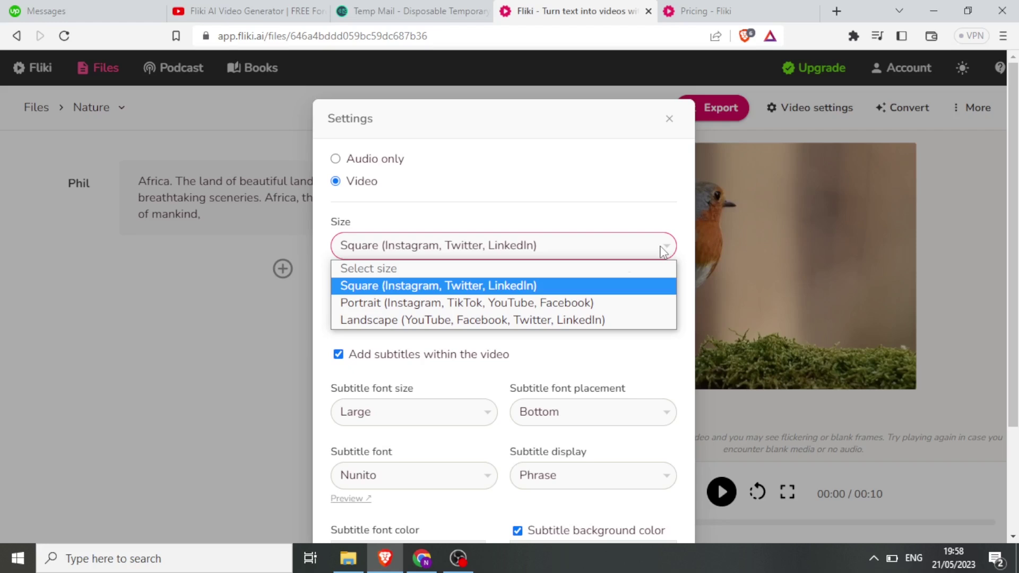
left_click(529, 318)
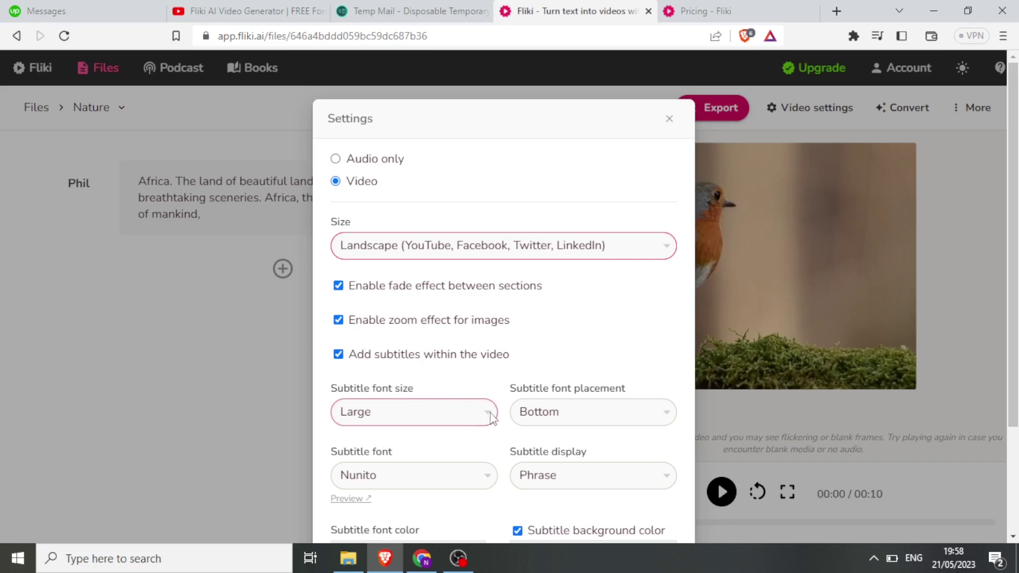
left_click(665, 415)
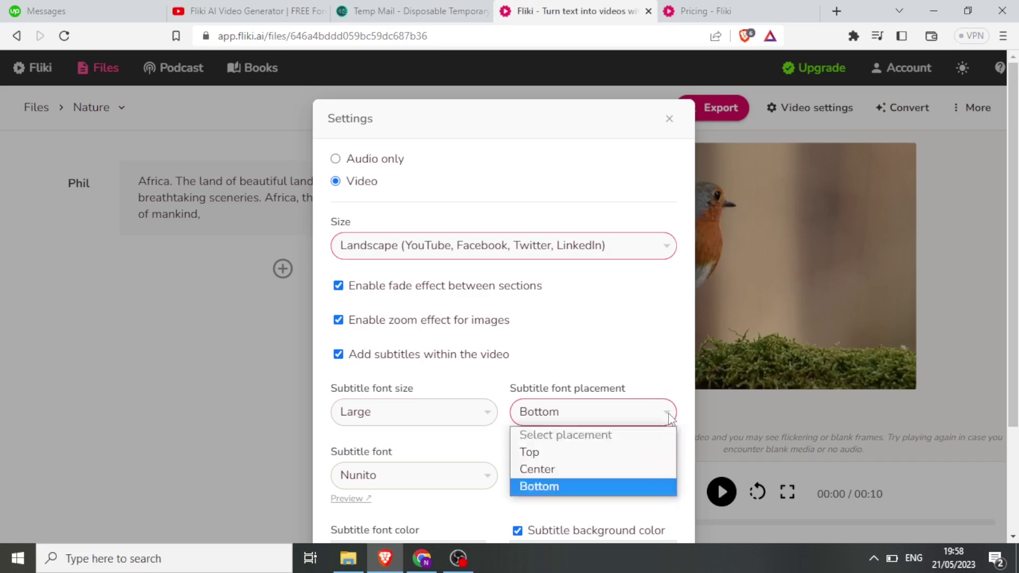
left_click(566, 484)
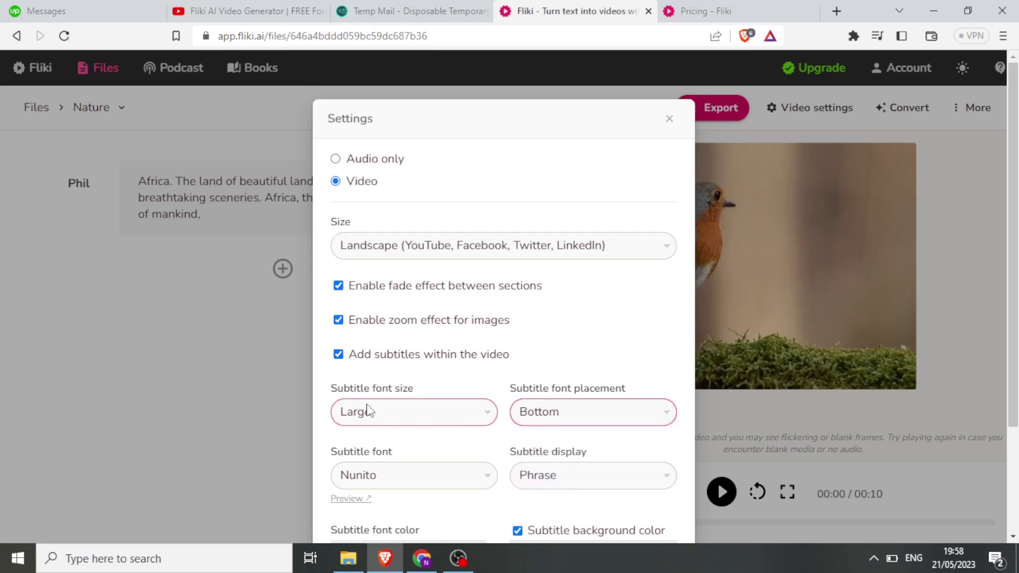
- Make the subtitles Small, in Nunito font, displayed by Phrase
left_click(486, 418)
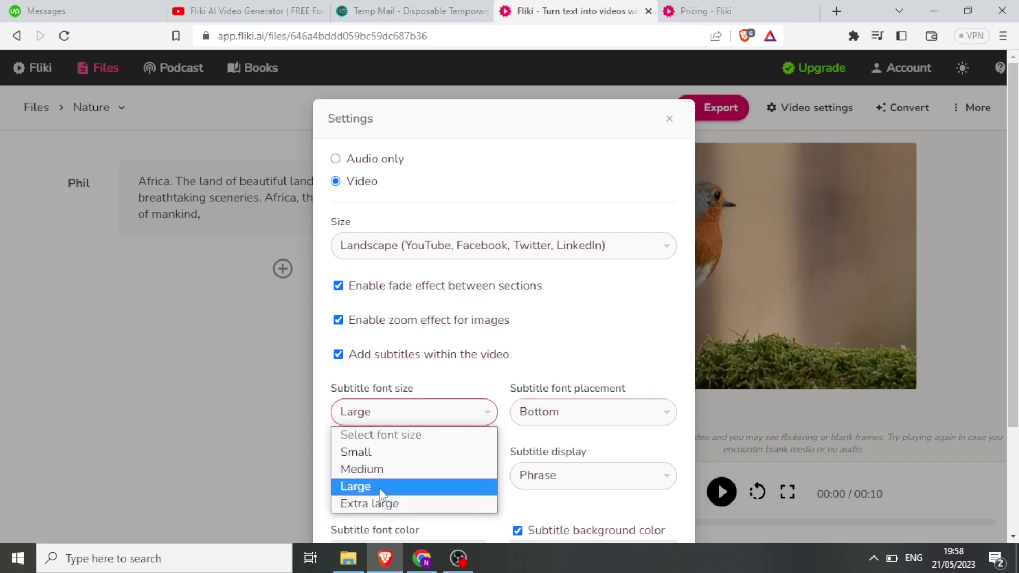
left_click(372, 453)
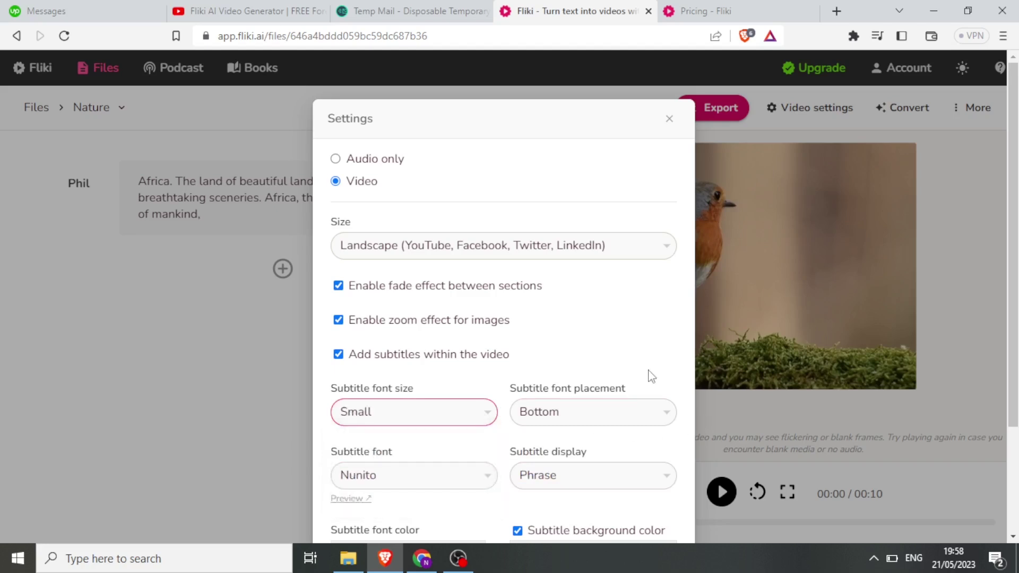
scroll(652, 377, "down", 2)
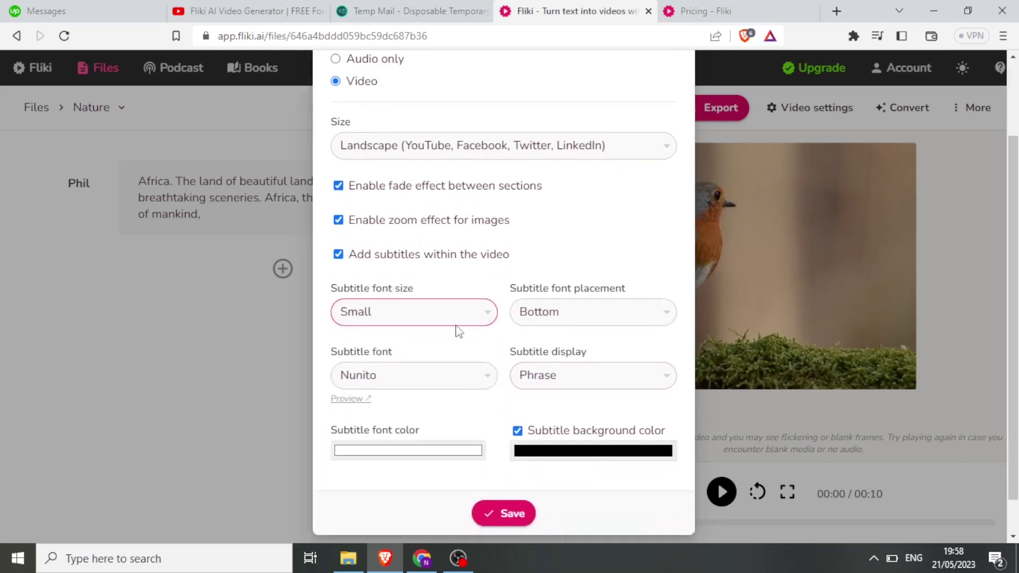
left_click(484, 381)
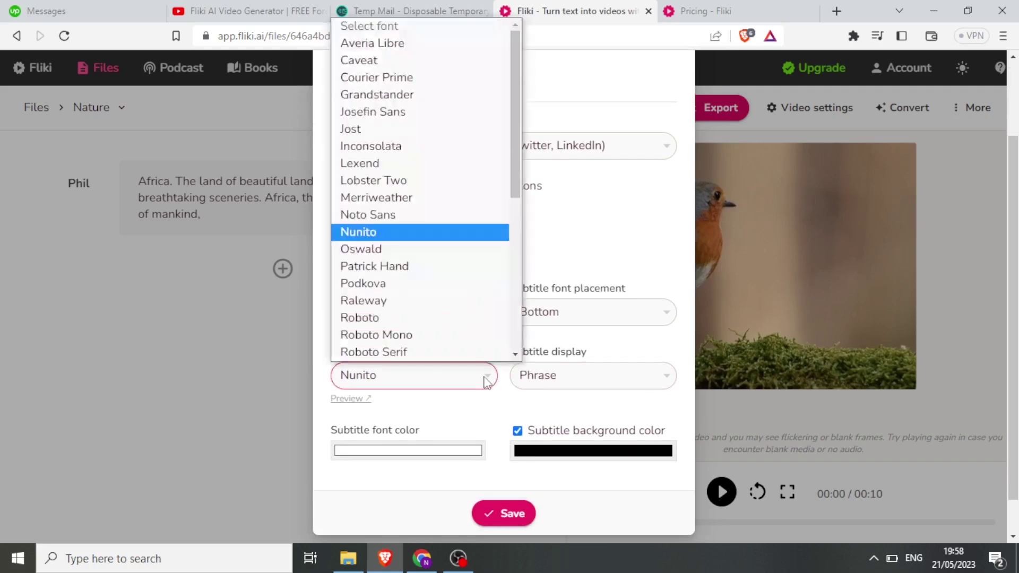
left_click(391, 238)
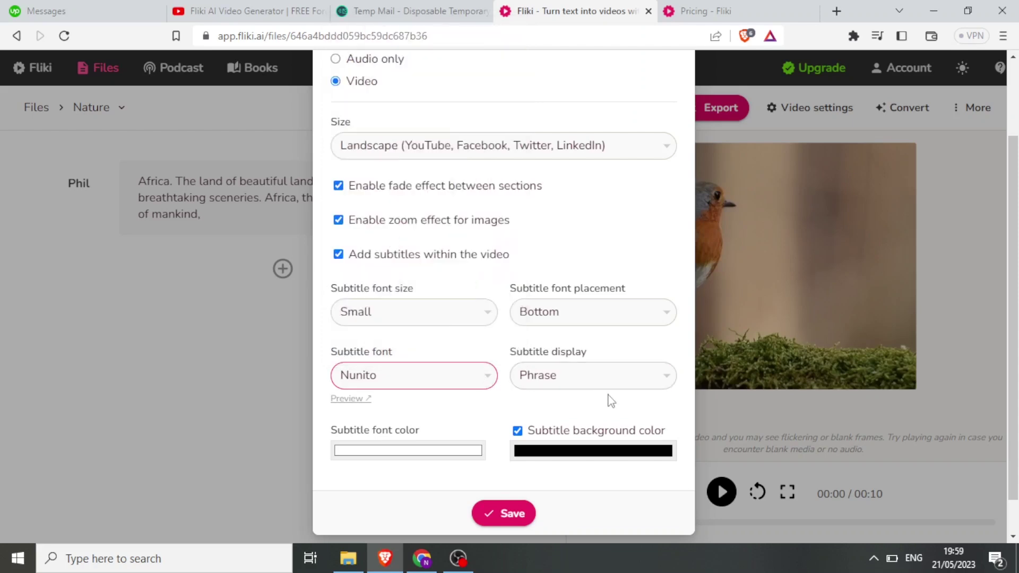
left_click(644, 386)
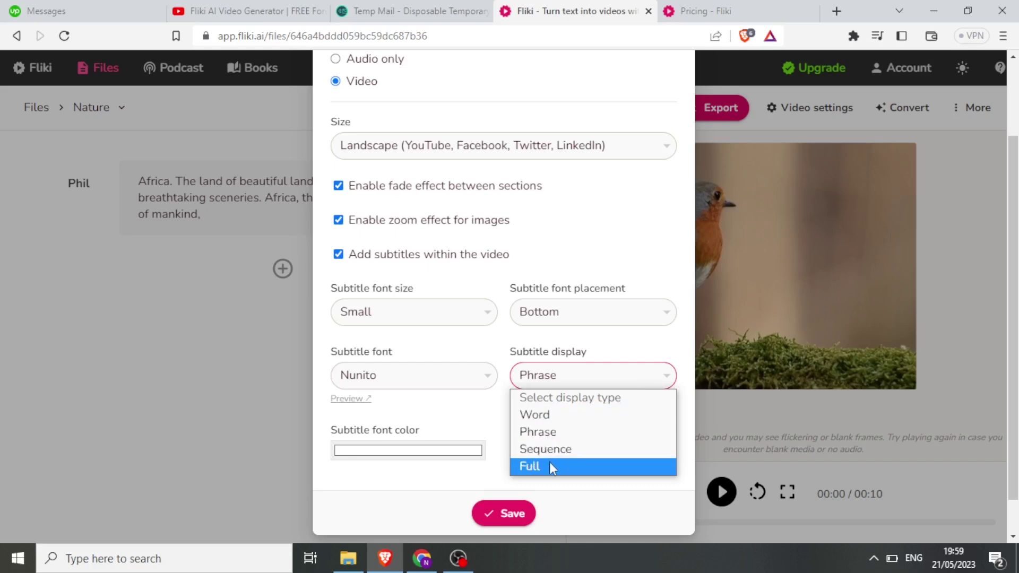
left_click(566, 432)
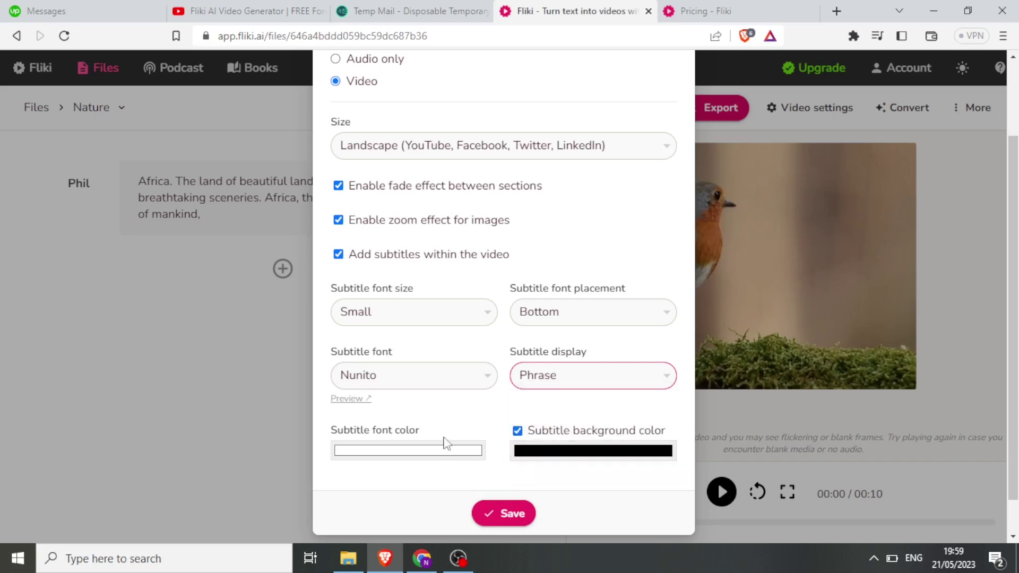
left_click(409, 451)
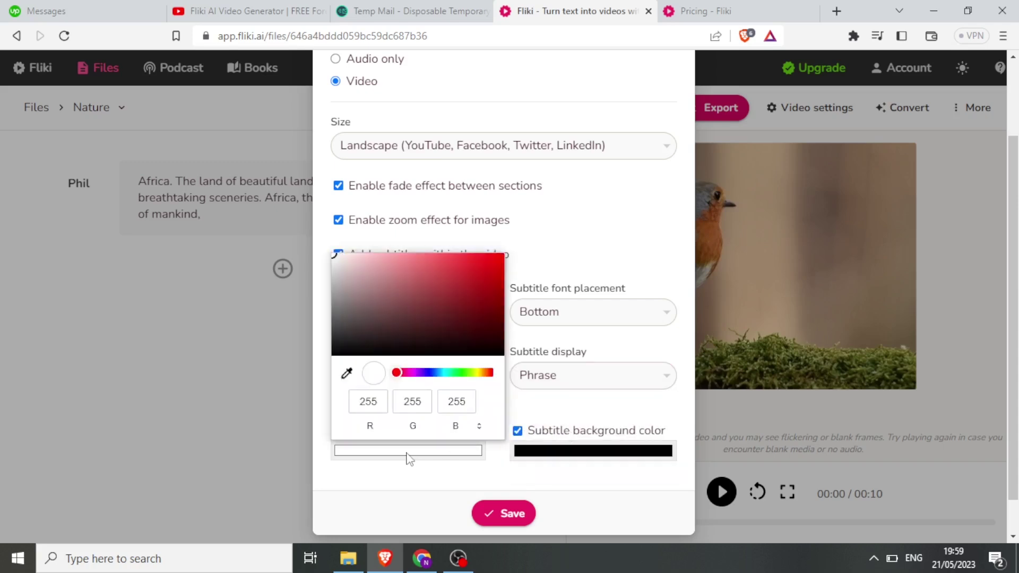
left_click_drag(422, 280, 504, 254)
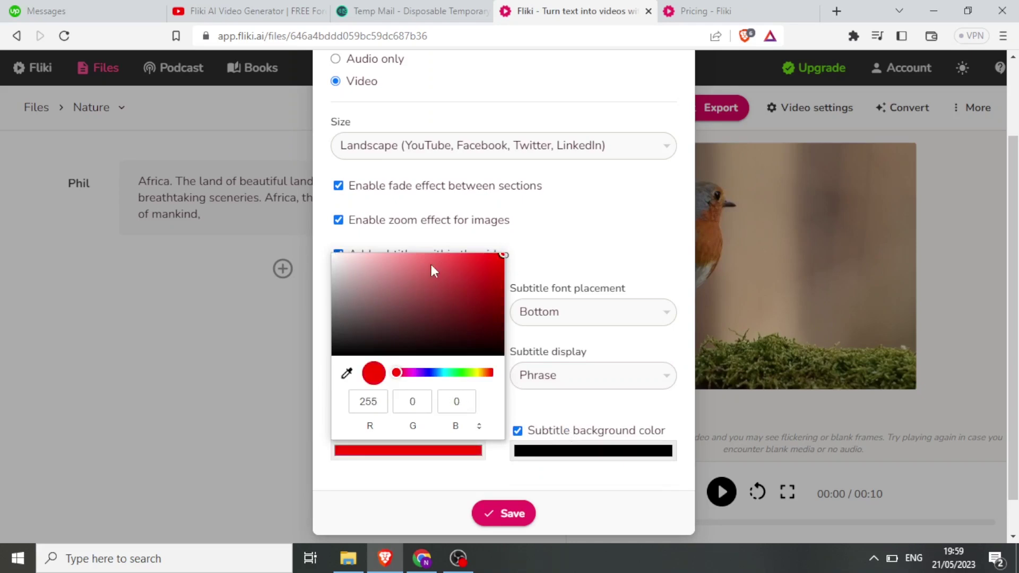
left_click_drag(354, 267, 295, 244)
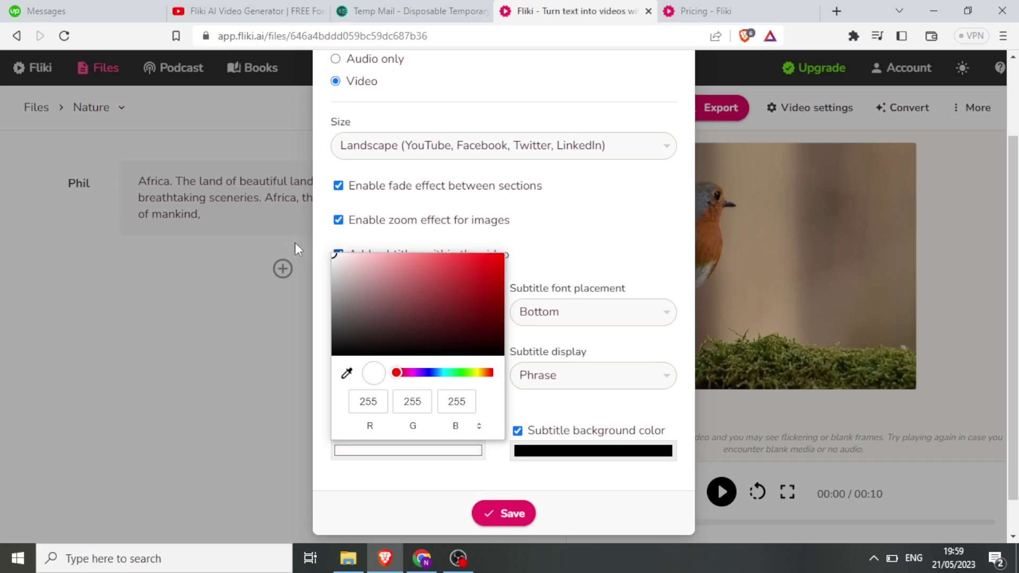
left_click(549, 451)
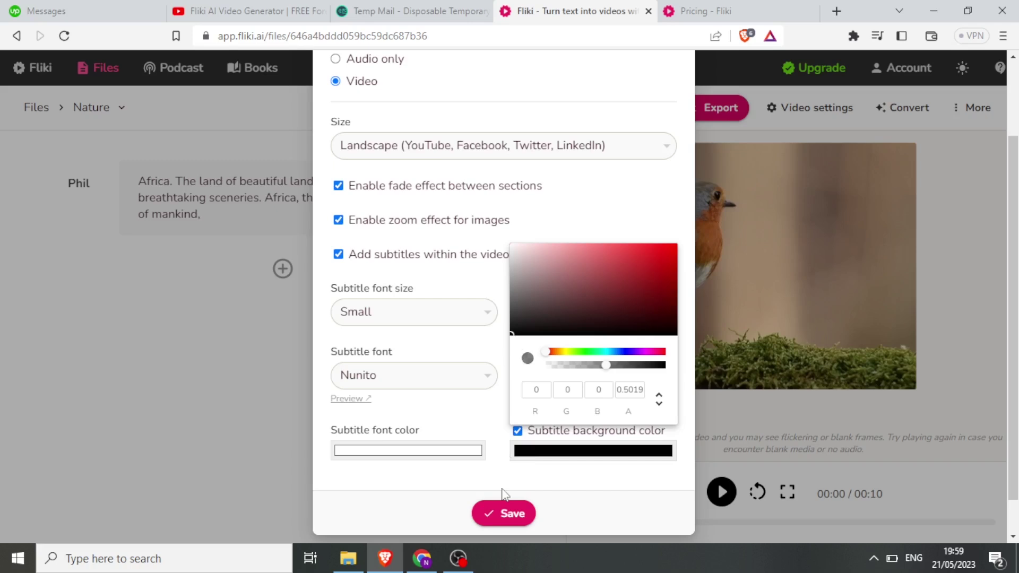
left_click(499, 447)
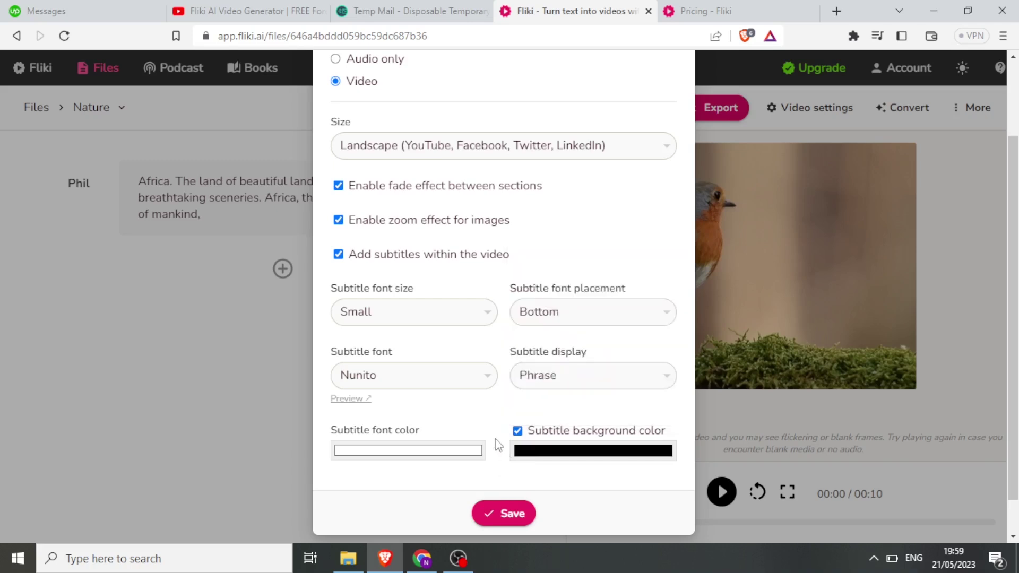
left_click(508, 520)
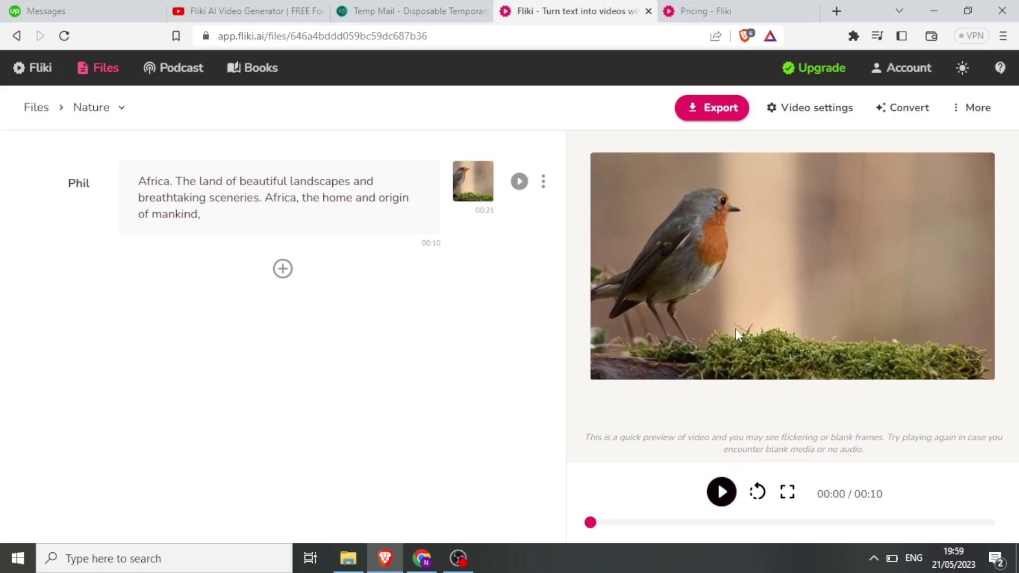
- Play the landscape robin preview with subtitles and pause it at 00:05
left_click(723, 495)
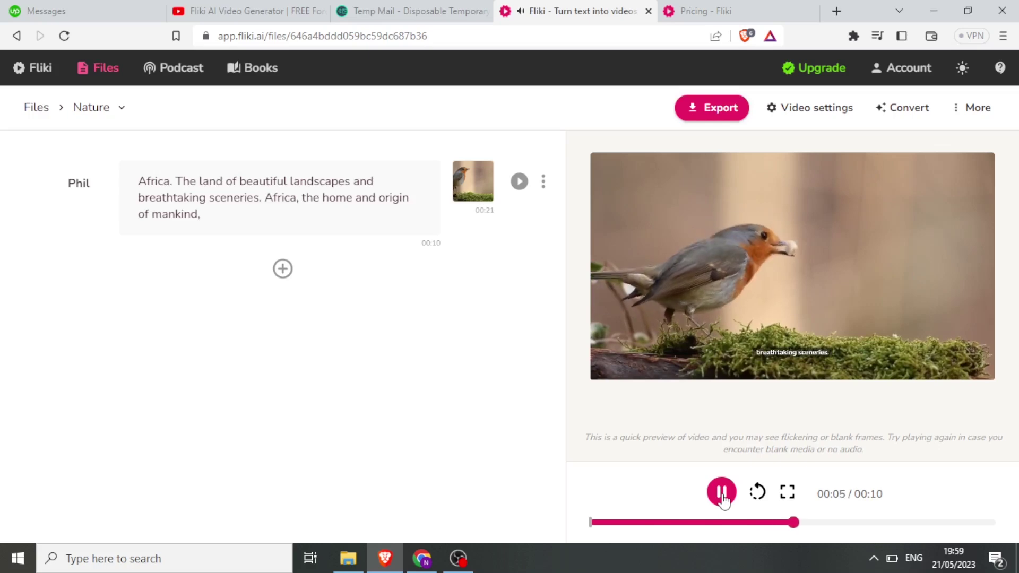
left_click(721, 492)
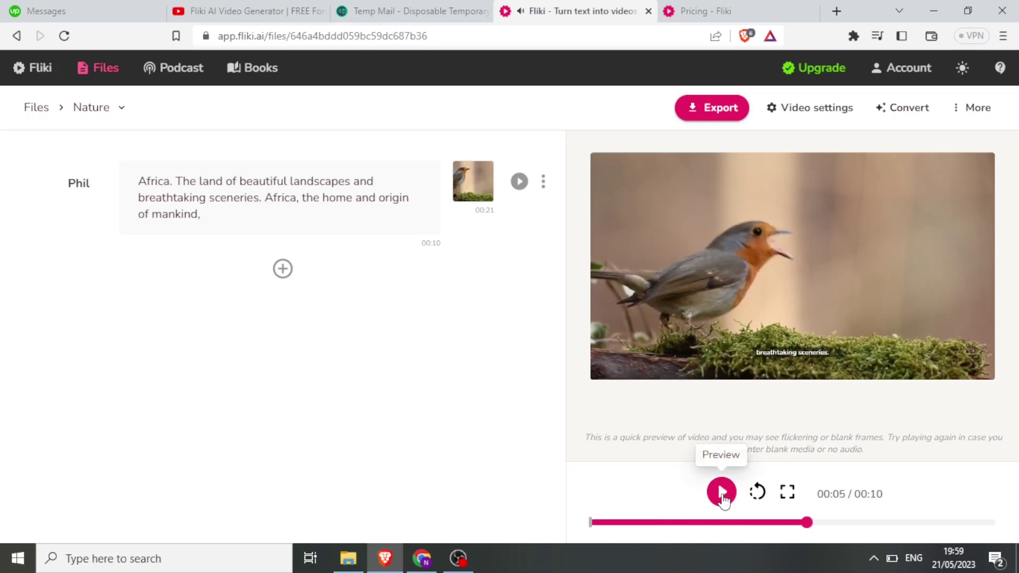
- Add a scene below the robin scene and type the elephant narration about Africa
left_click(287, 272)
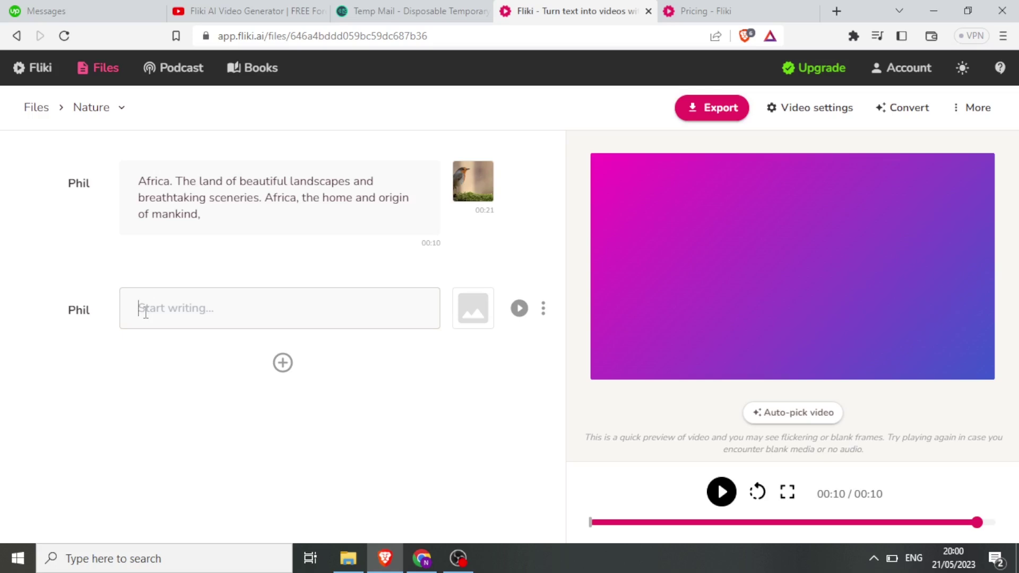
type("Etep")
type("hants are the best one")
type("s to rep")
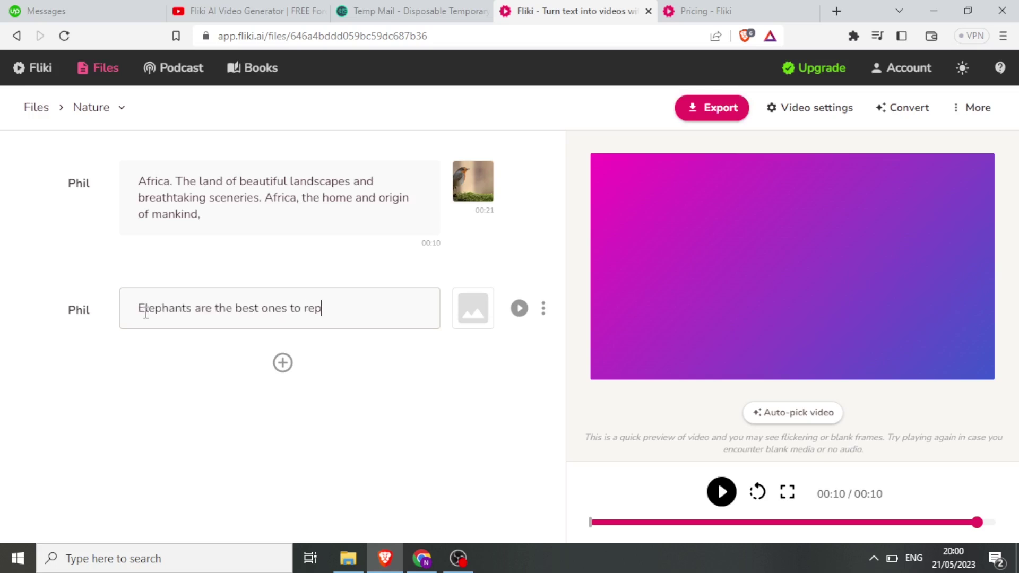
type("resent Africa. They are gr")
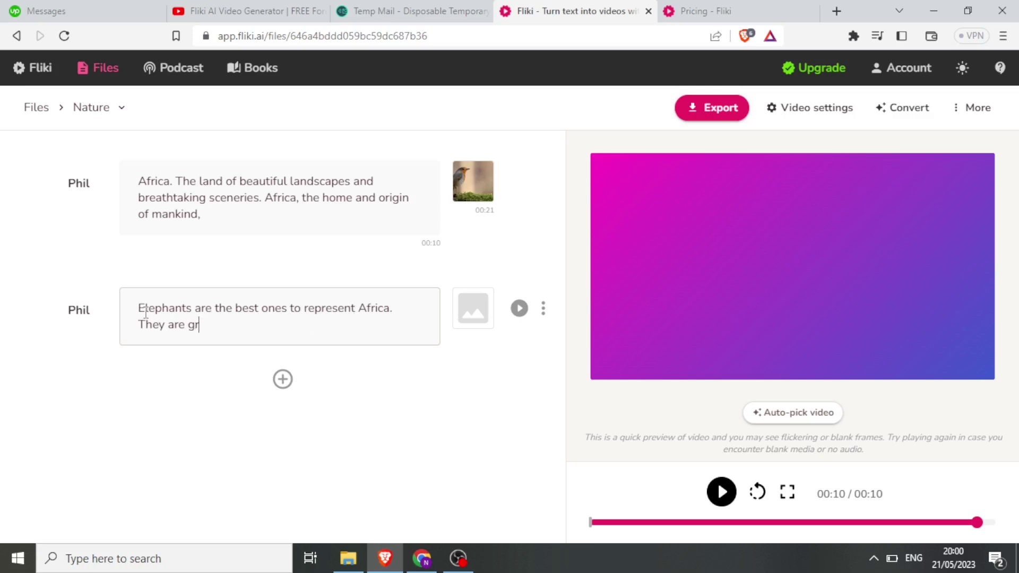
type("eat and beautiful to the sight.")
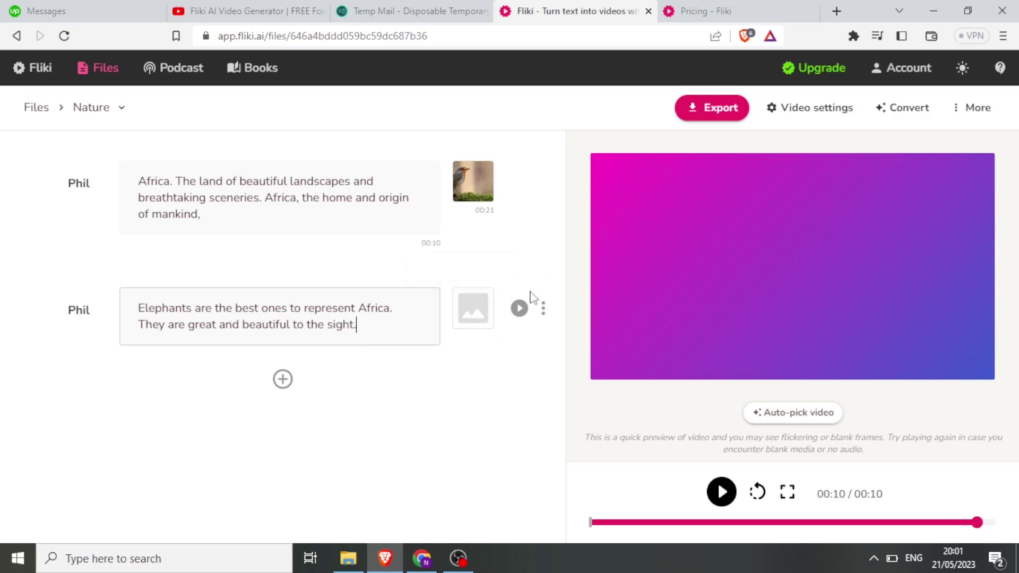
- Auto-pick elephant footage for the second scene and play the preview from the start
left_click(782, 419)
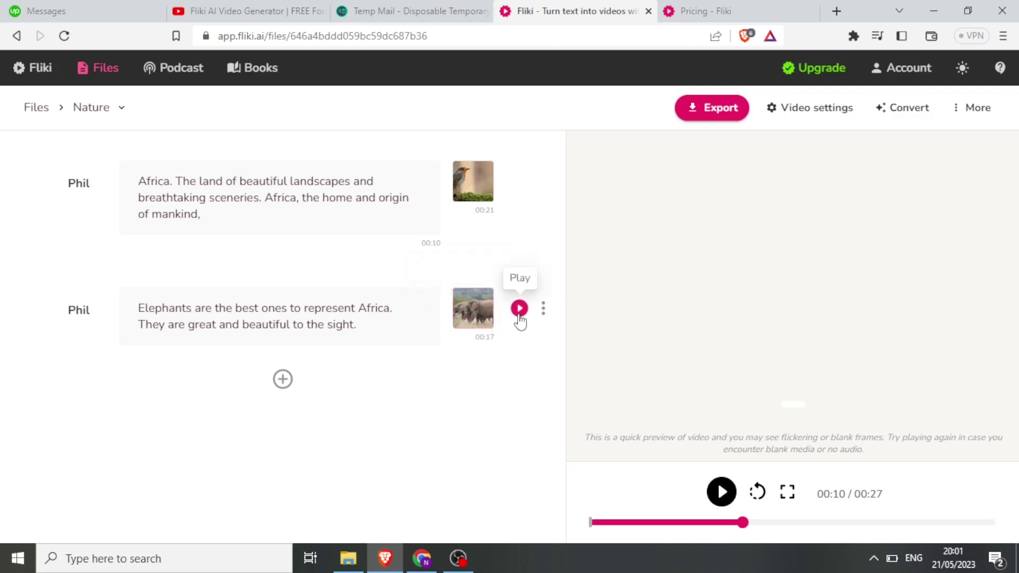
left_click(721, 488)
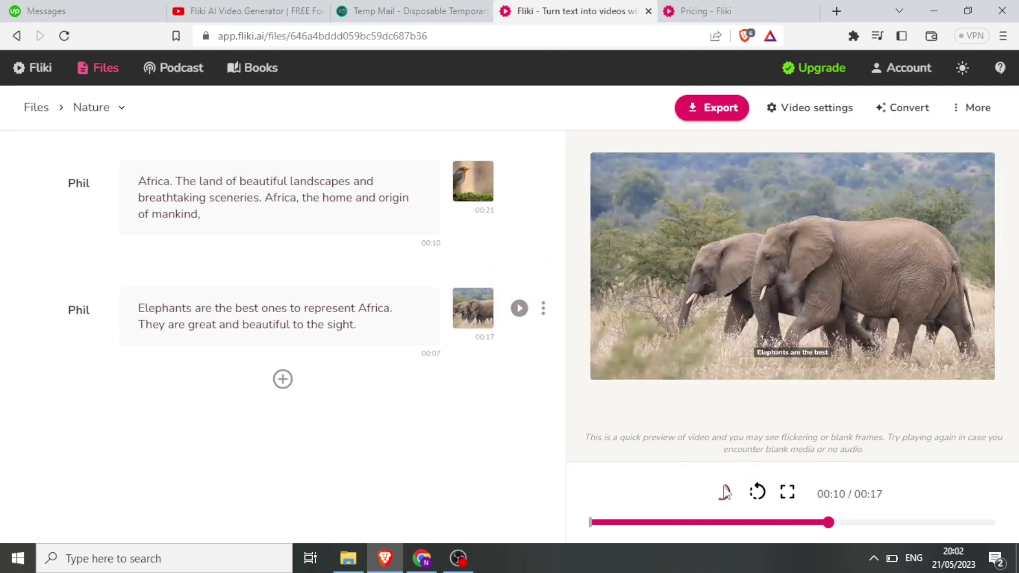
left_click(725, 492)
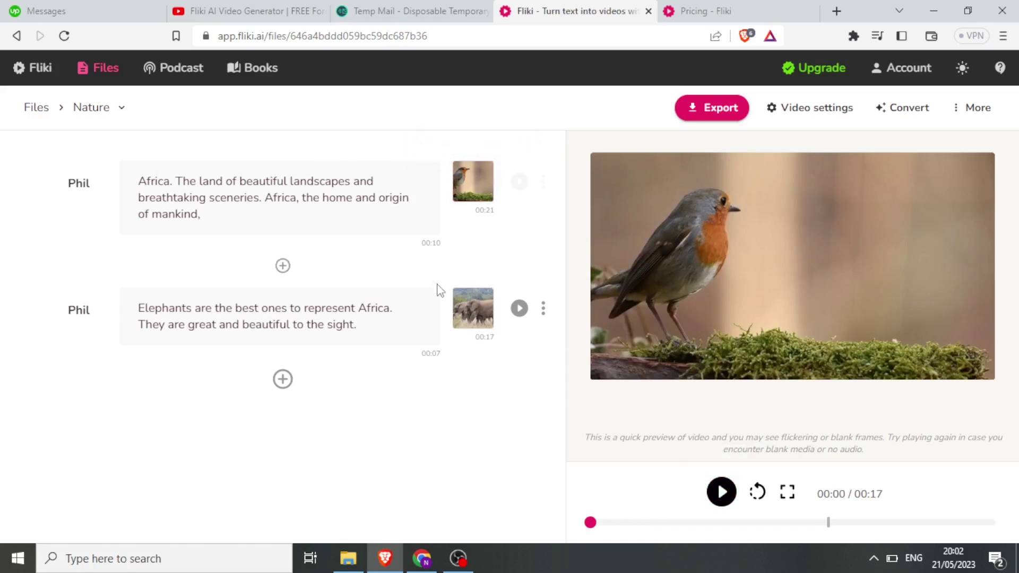
left_click(720, 492)
- Export the video, save it as nature.mp4, and show the file in its folder
left_click(720, 111)
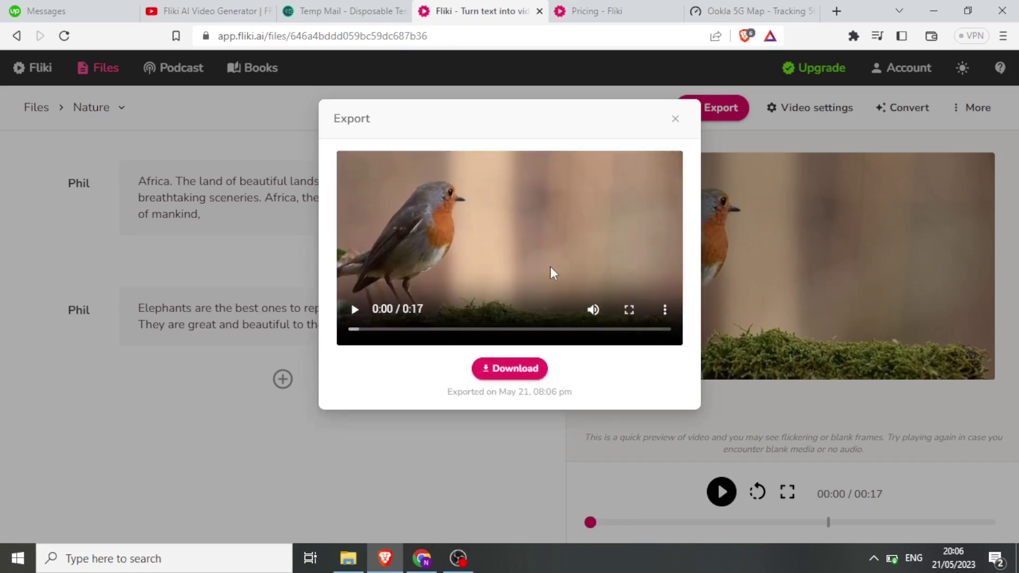
left_click(512, 370)
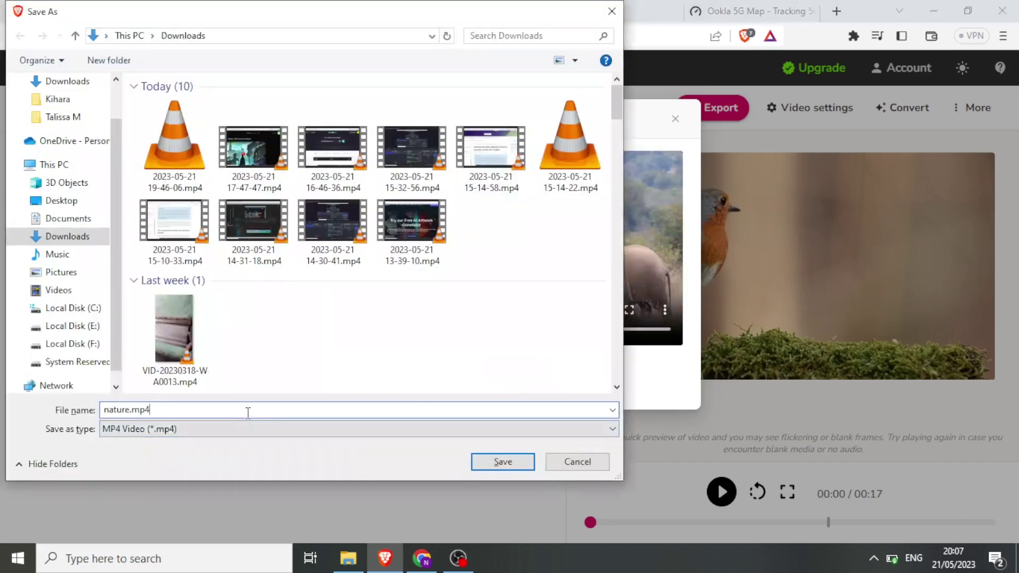
left_click(501, 462)
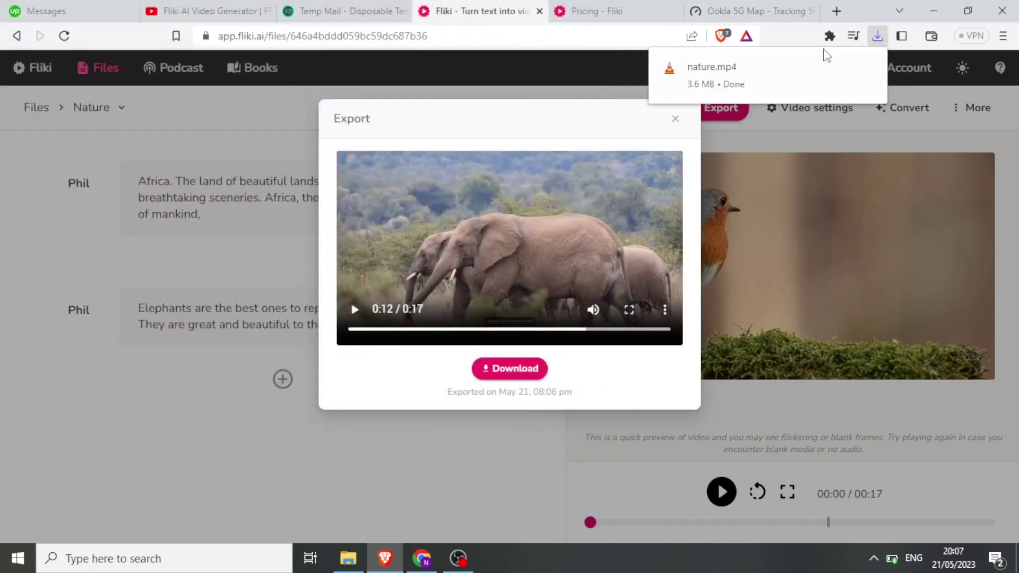
left_click(844, 68)
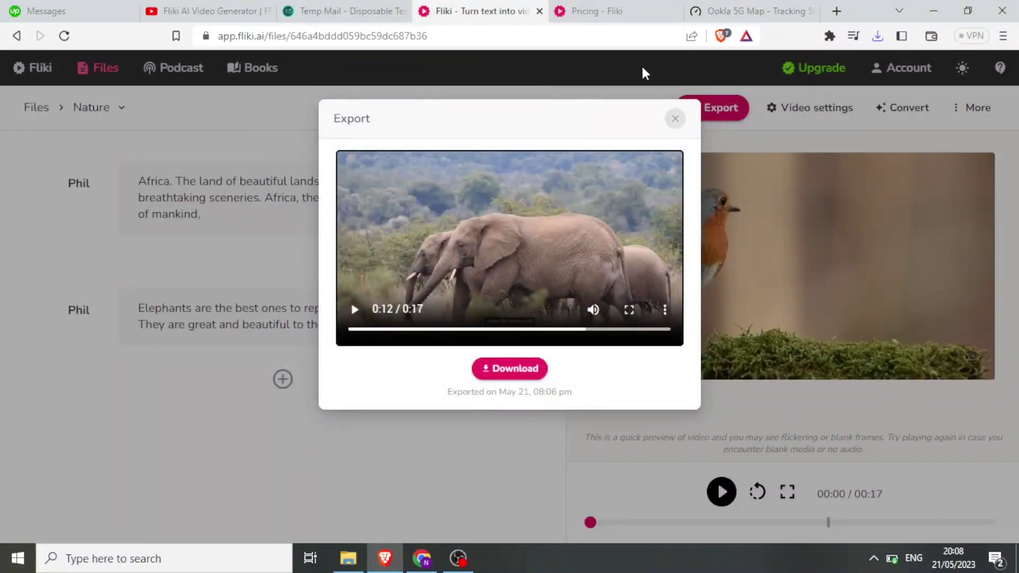
left_click(627, 12)
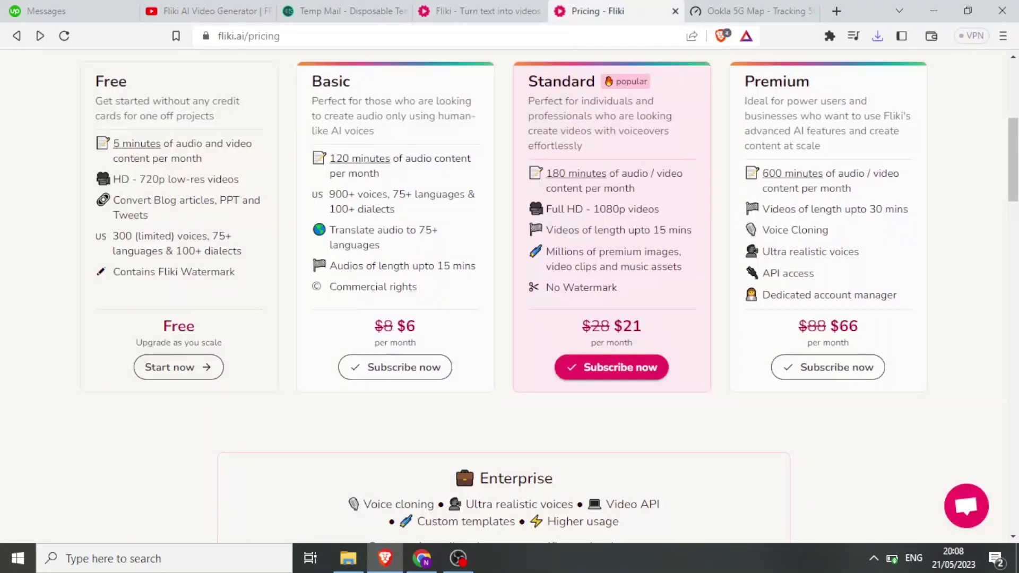
- Return to the top of the pricing page to show the plans headline
left_click(1015, 79)
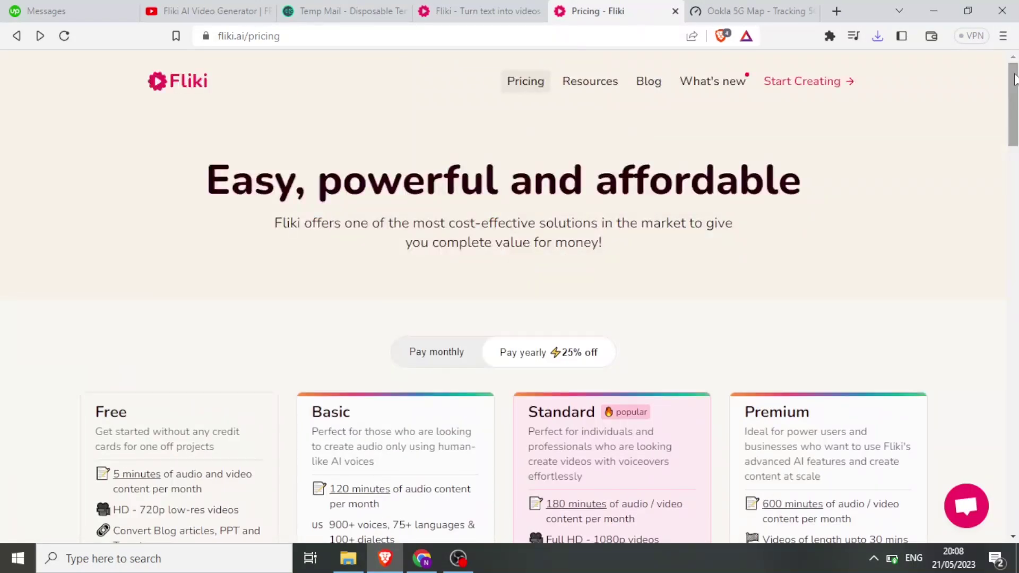